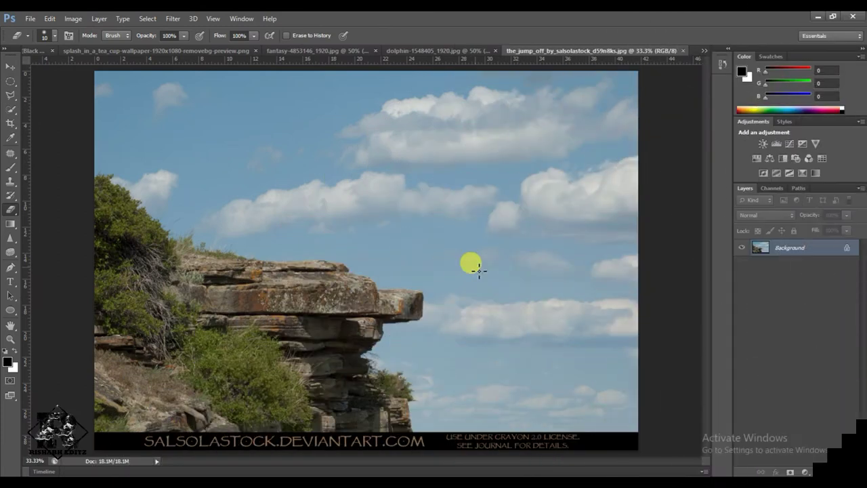
Step: Paint a 10 px Quick Selection over the cliff, rocks and bushes
{"action": "left_click", "coordinate": [12, 107]}
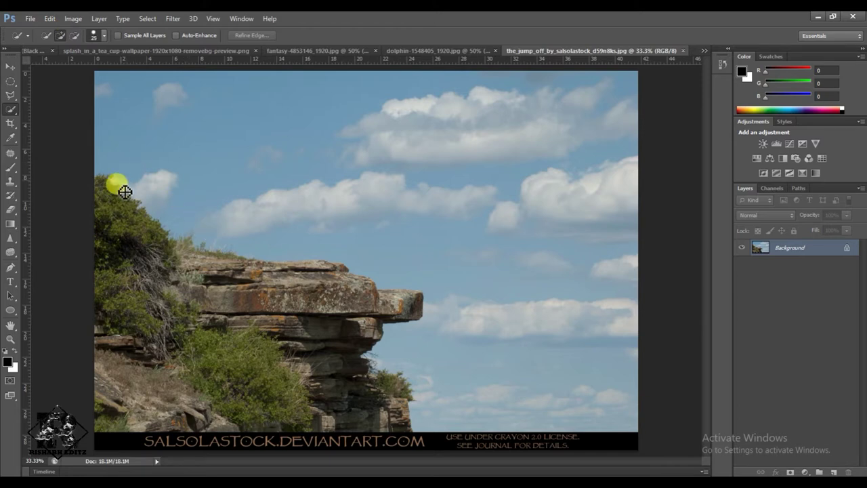
{"action": "left_click", "coordinate": [104, 36]}
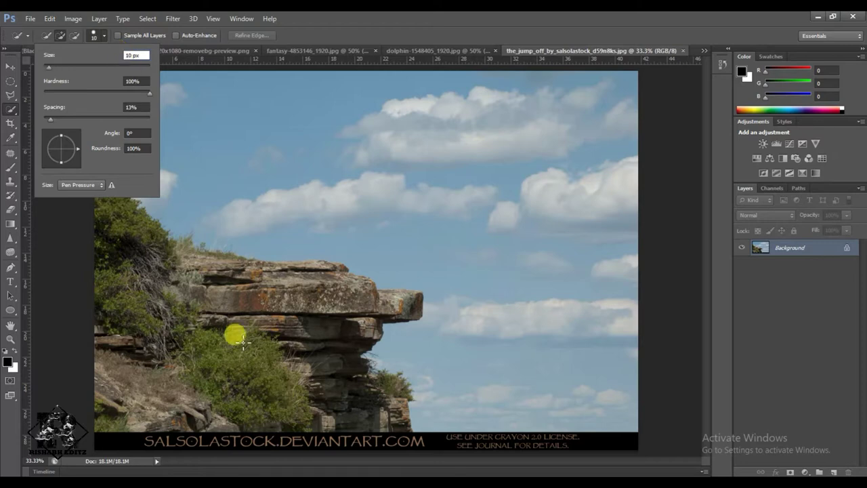
{"action": "key", "text": "Return"}
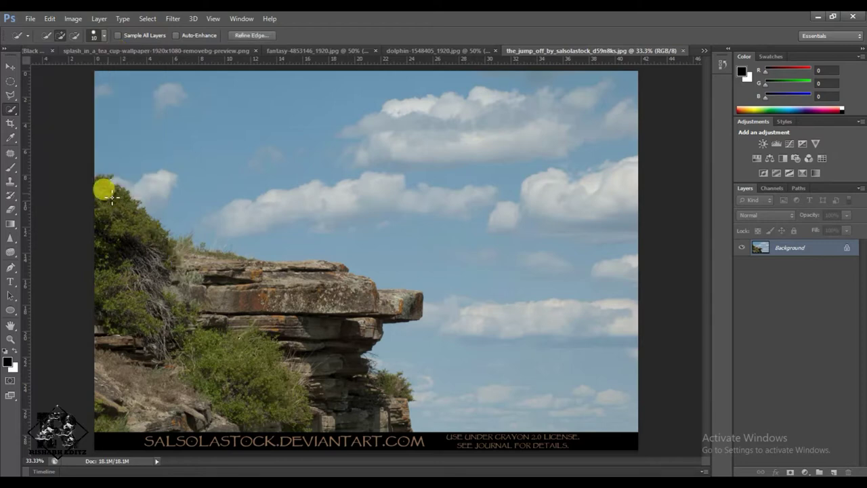
{"action": "mouse_move", "coordinate": [107, 188]}
{"action": "left_mouse_down"}
{"action": "mouse_move", "coordinate": [180, 252]}
{"action": "mouse_move", "coordinate": [283, 280]}
{"action": "mouse_move", "coordinate": [329, 283]}
{"action": "mouse_move", "coordinate": [269, 265]}
{"action": "mouse_move", "coordinate": [331, 262]}
{"action": "mouse_move", "coordinate": [380, 301]}
{"action": "mouse_move", "coordinate": [409, 302]}
{"action": "mouse_move", "coordinate": [360, 329]}
{"action": "mouse_move", "coordinate": [355, 372]}
{"action": "mouse_move", "coordinate": [382, 401]}
{"action": "mouse_move", "coordinate": [150, 400]}
{"action": "mouse_move", "coordinate": [159, 434]}
{"action": "mouse_move", "coordinate": [149, 403]}
{"action": "mouse_move", "coordinate": [158, 406]}
{"action": "left_mouse_up"}
Step: Subtract the watermark band from the cliff selection
{"action": "left_click", "coordinate": [75, 35]}
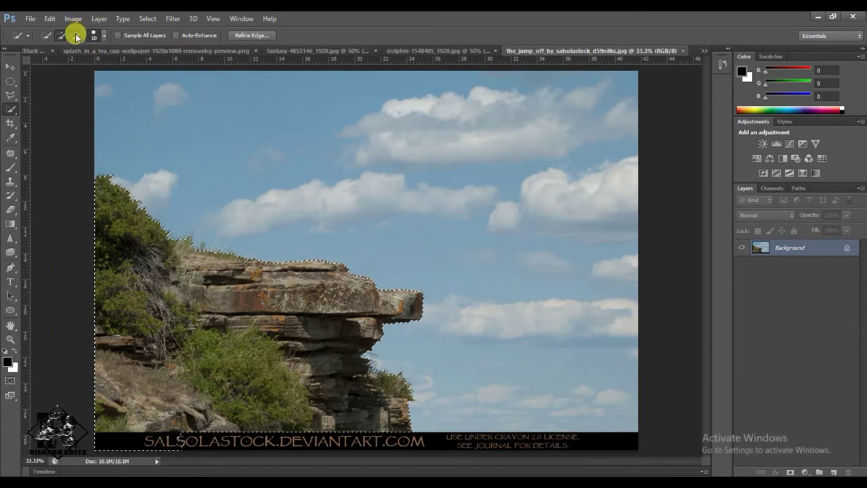
{"action": "mouse_move", "coordinate": [180, 436]}
{"action": "left_mouse_down"}
{"action": "mouse_move", "coordinate": [106, 429]}
{"action": "mouse_move", "coordinate": [158, 444]}
{"action": "left_mouse_up"}
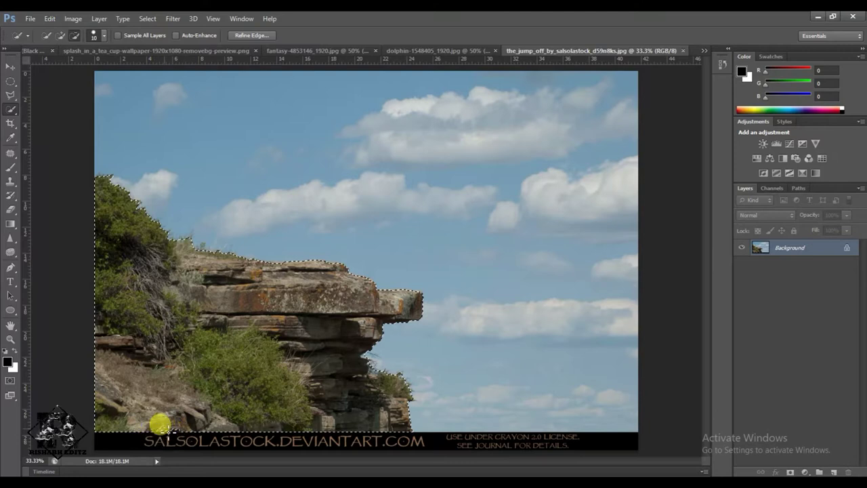
{"action": "left_click", "coordinate": [61, 37]}
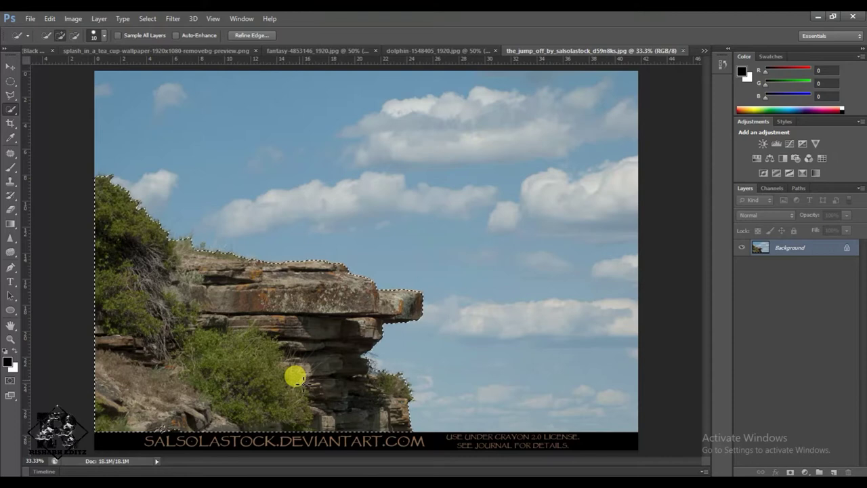
Step: Copy the cliff to Layer 1, hide Background, and shift the cliff slightly lower
{"action": "key", "text": "ctrl+j"}
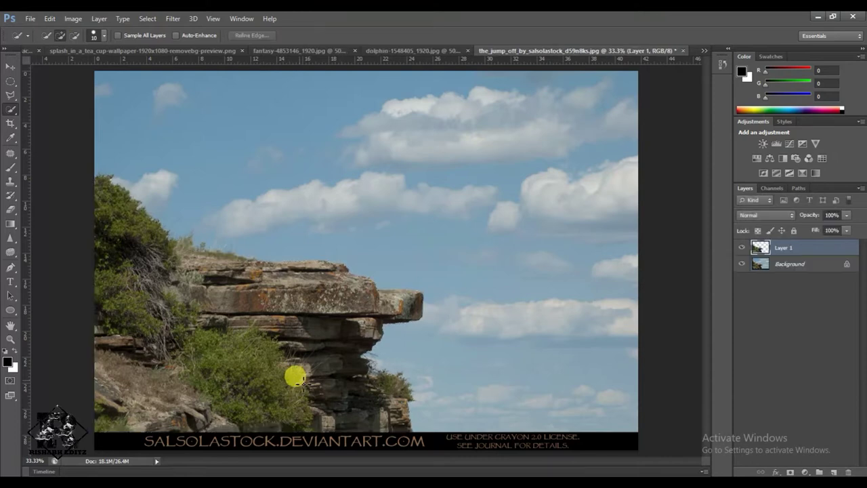
{"action": "left_click", "coordinate": [742, 264]}
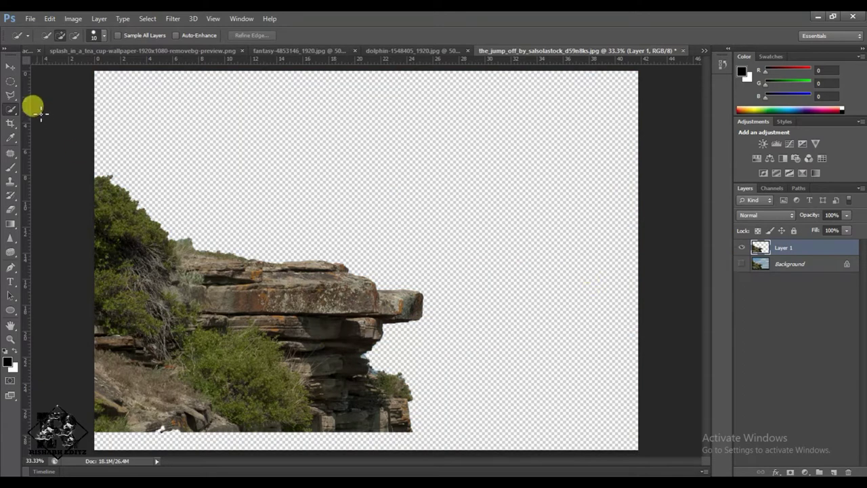
{"action": "left_click", "coordinate": [10, 66]}
{"action": "left_click_drag", "start_coordinate": [205, 338], "coordinate": [201, 369]}
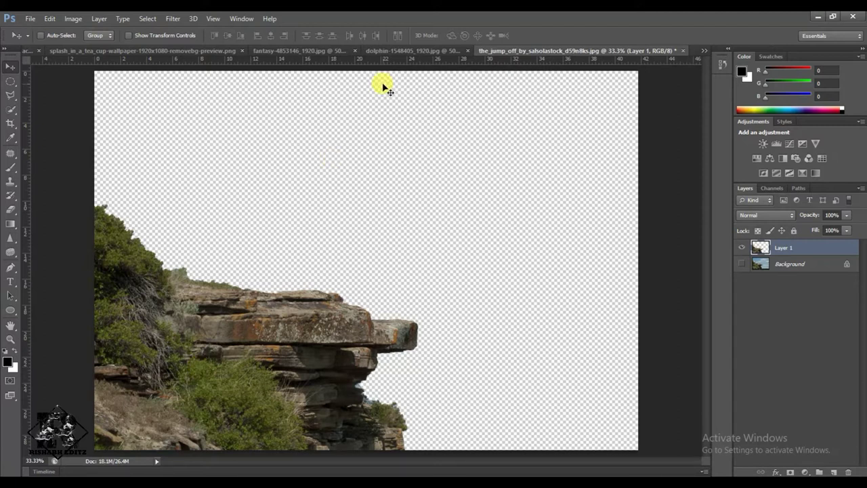
Step: Drag the fantasy cloud-temple image into the cliff document as Layer 2
{"action": "left_click", "coordinate": [323, 53]}
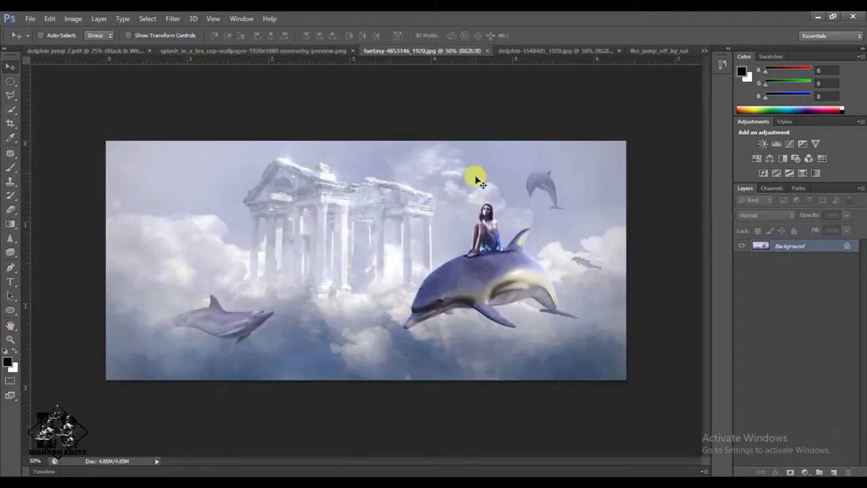
{"action": "left_click_drag", "start_coordinate": [410, 53], "coordinate": [410, 88]}
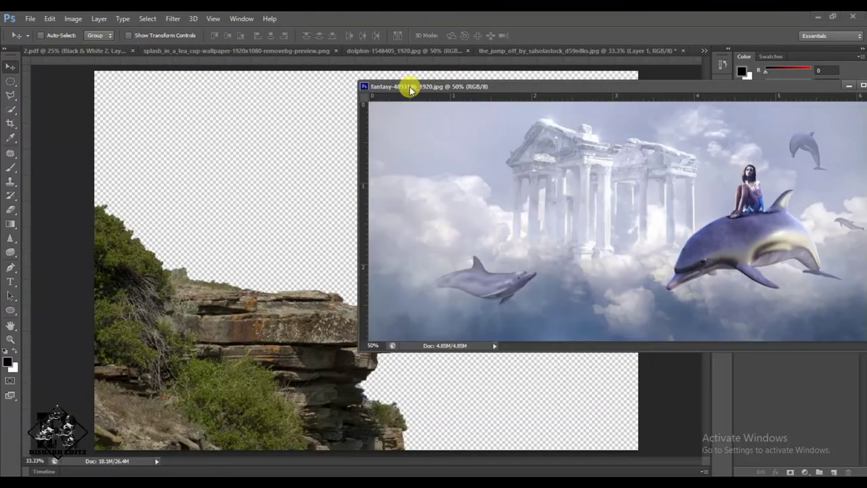
{"action": "left_click_drag", "start_coordinate": [421, 210], "coordinate": [287, 235]}
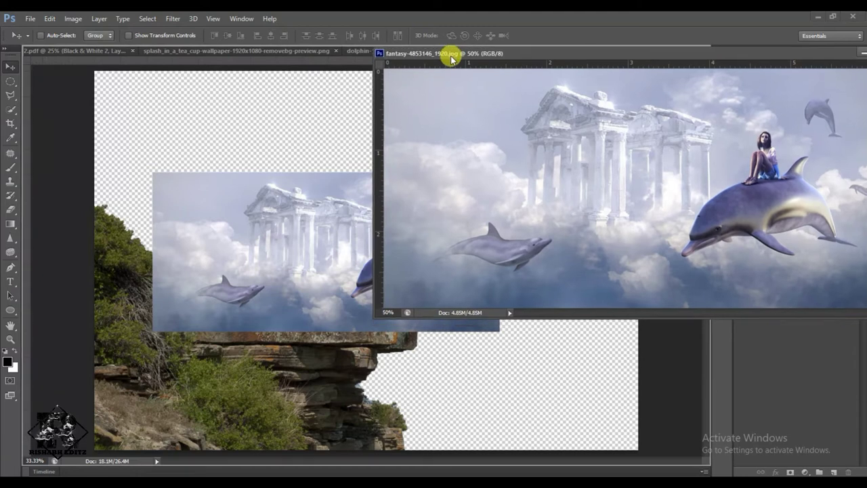
{"action": "left_click_drag", "start_coordinate": [435, 91], "coordinate": [449, 52]}
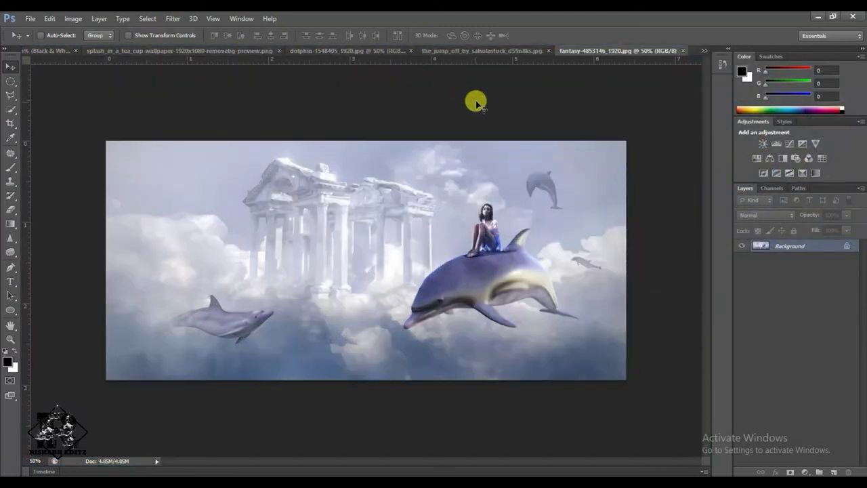
Step: Move Layer 2 beneath the cliff layer and zoom out
{"action": "left_click", "coordinate": [472, 50]}
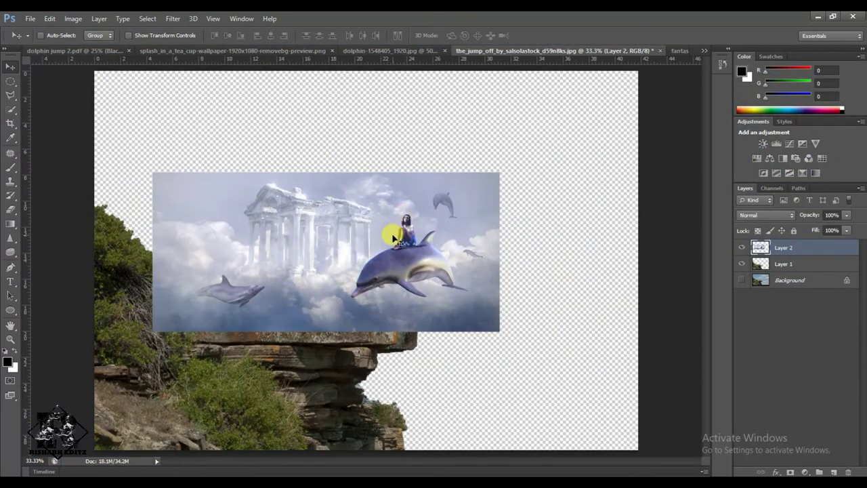
{"action": "left_click_drag", "start_coordinate": [798, 248], "coordinate": [798, 272]}
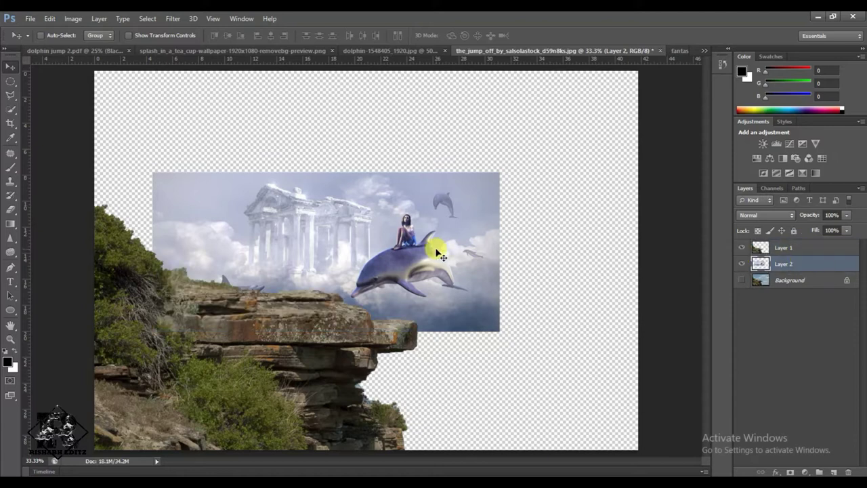
{"action": "key", "text": "ctrl+minus"}
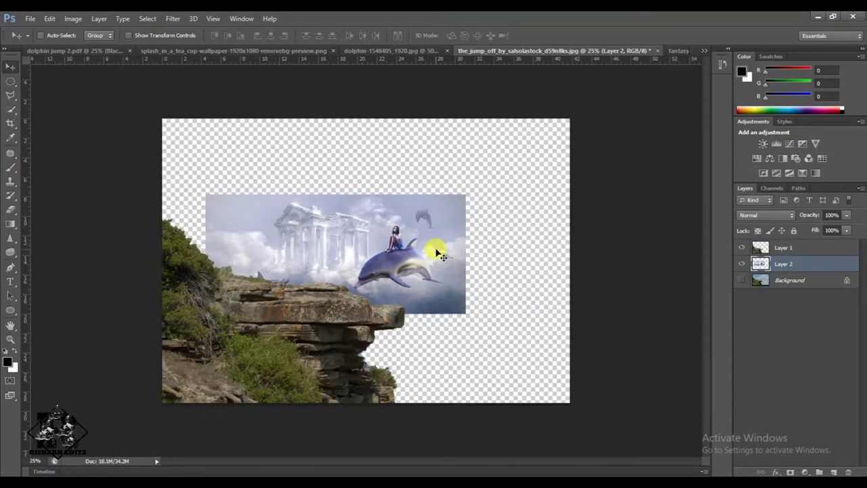
{"action": "key", "text": "ctrl+t"}
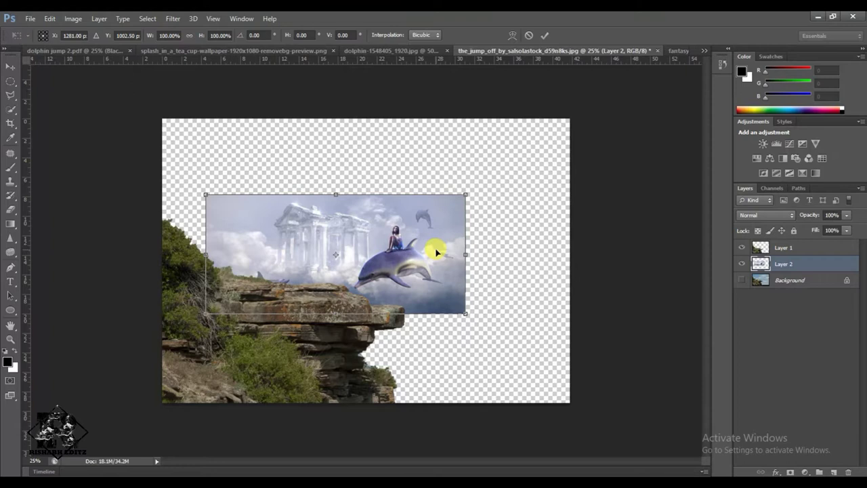
Step: Cancel the pending transform and convert Layer 2 to a smart object
{"action": "left_click", "coordinate": [529, 36]}
{"action": "right_click", "coordinate": [785, 267]}
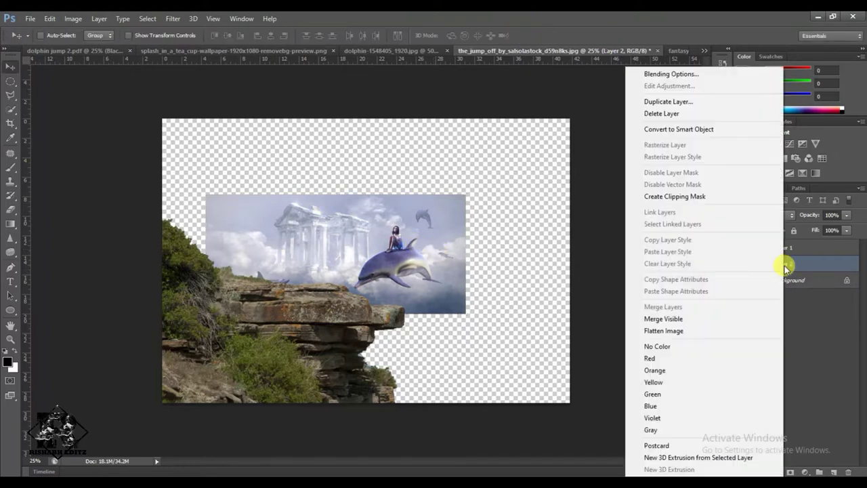
{"action": "left_click", "coordinate": [691, 129]}
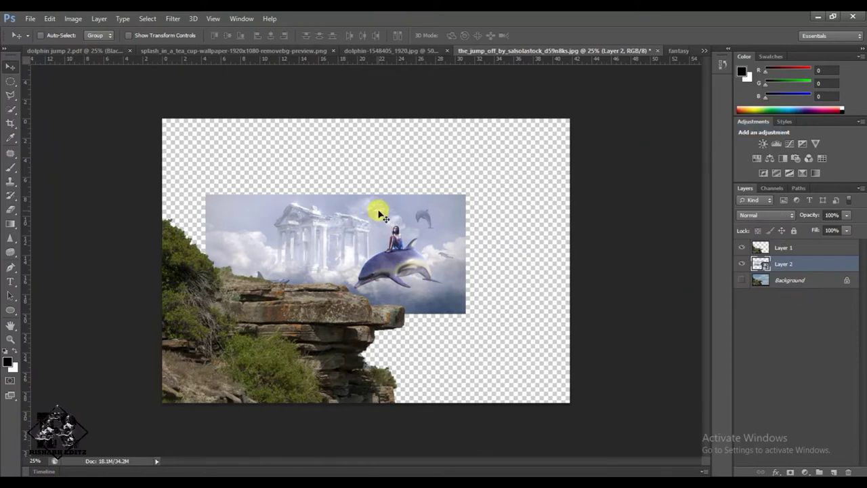
Step: Try stretching the cloud-temple layer with Free Transform, then cancel back to original size
{"action": "key", "text": "ctrl+t"}
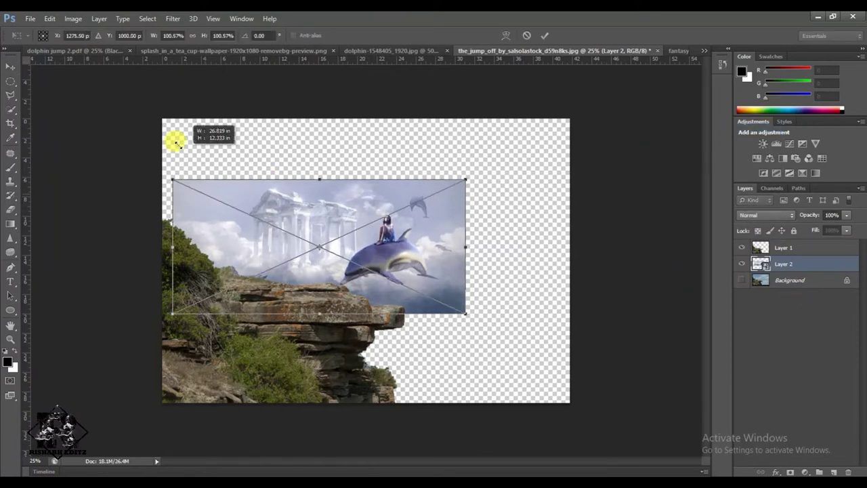
{"action": "left_click_drag", "start_coordinate": [203, 192], "coordinate": [138, 99]}
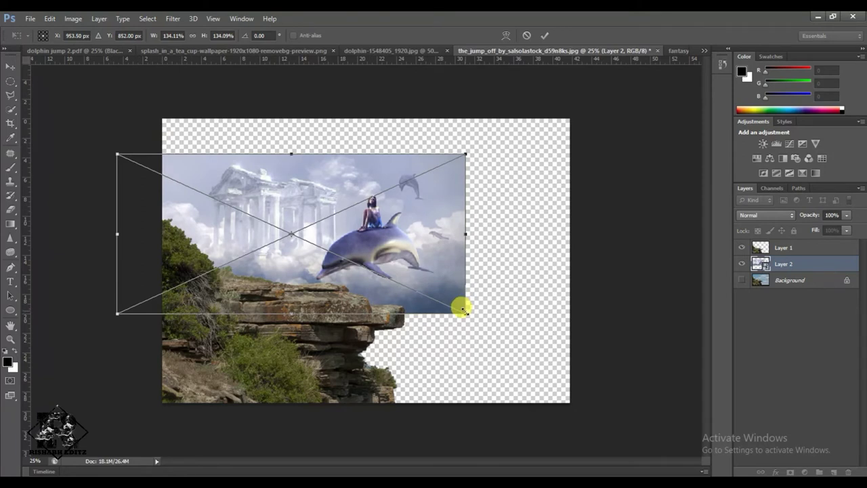
{"action": "left_click_drag", "start_coordinate": [463, 309], "coordinate": [617, 434]}
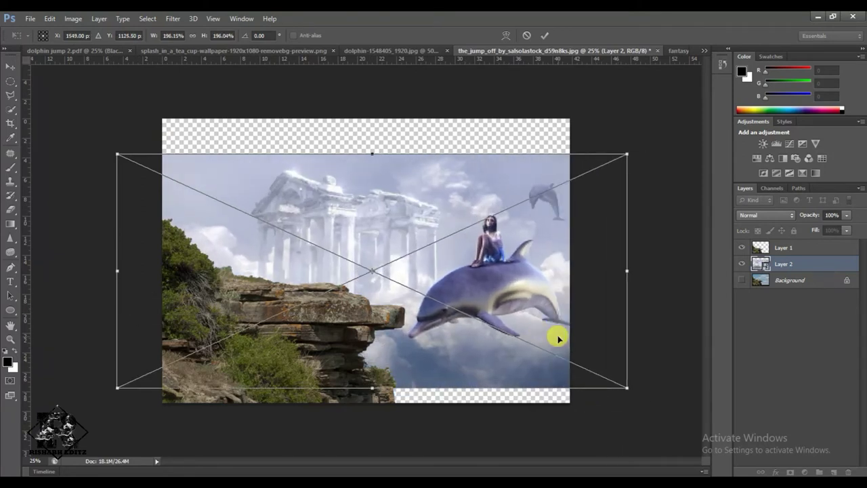
{"action": "left_click_drag", "start_coordinate": [373, 153], "coordinate": [366, 116]}
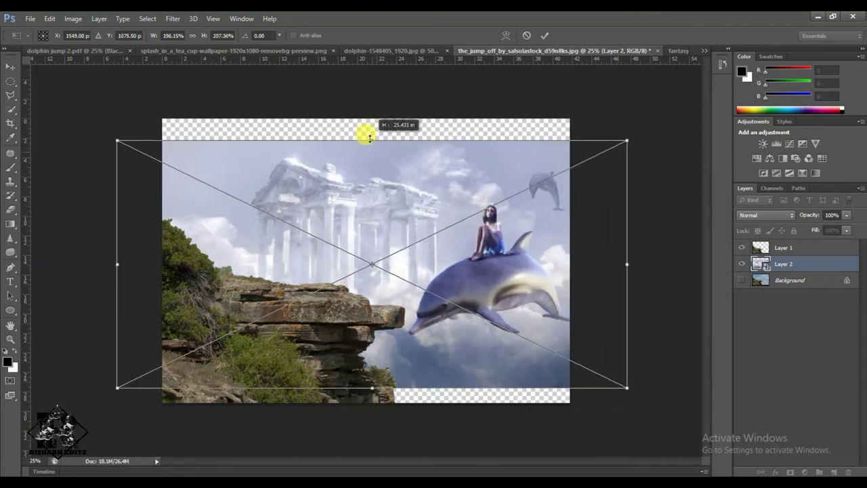
{"action": "left_click_drag", "start_coordinate": [372, 388], "coordinate": [373, 405]}
{"action": "left_click_drag", "start_coordinate": [117, 260], "coordinate": [156, 264]}
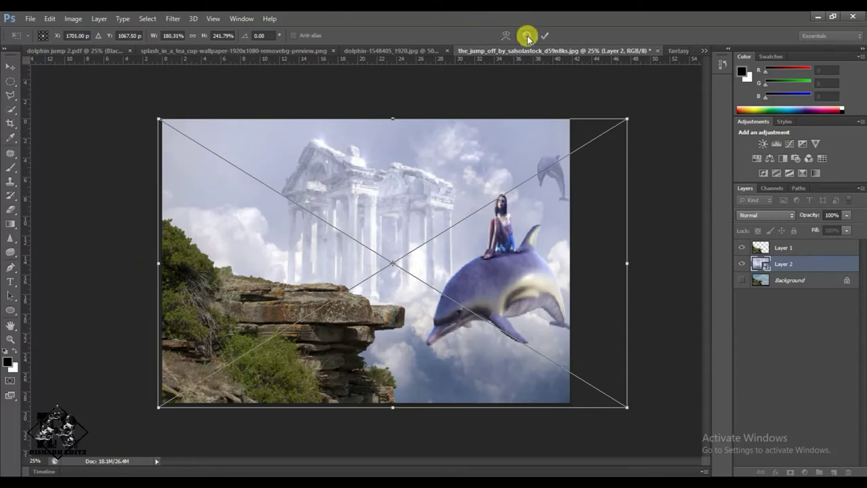
{"action": "left_click", "coordinate": [526, 35]}
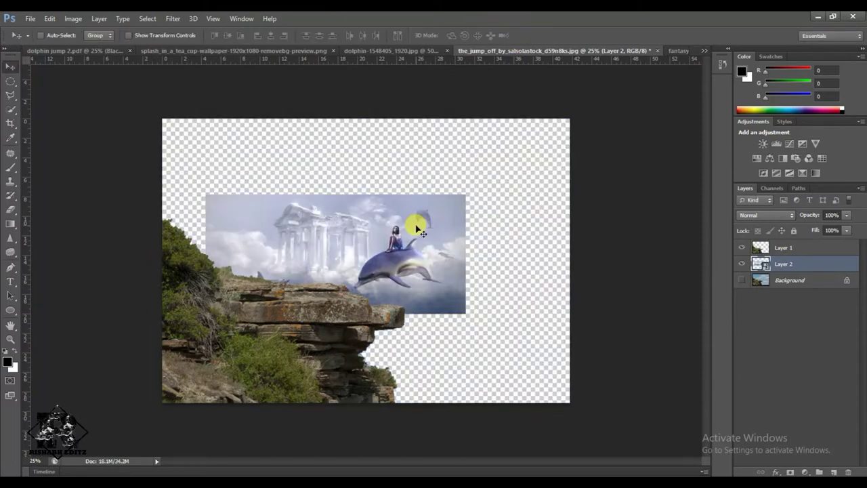
Step: Scale the cloud-temple layer to about 247% past the canvas edges and commit
{"action": "key", "text": "ctrl+t"}
{"action": "left_click_drag", "start_coordinate": [460, 309], "coordinate": [614, 438]}
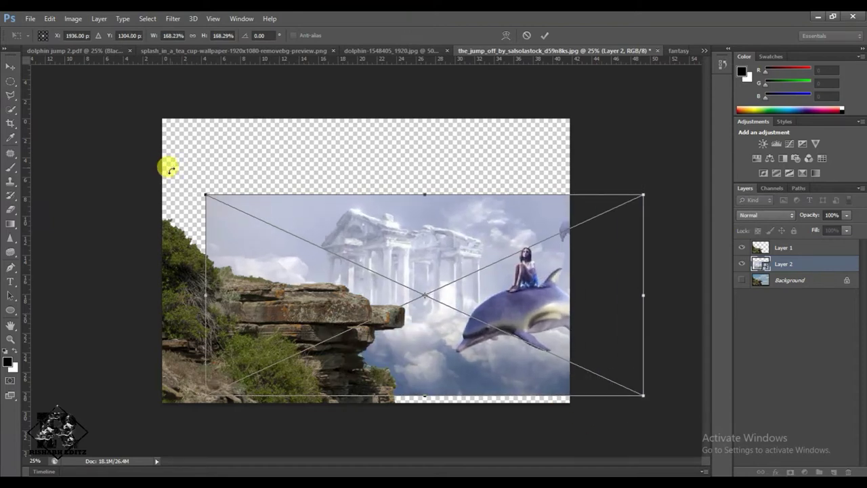
{"action": "left_click_drag", "start_coordinate": [205, 192], "coordinate": [56, 54]}
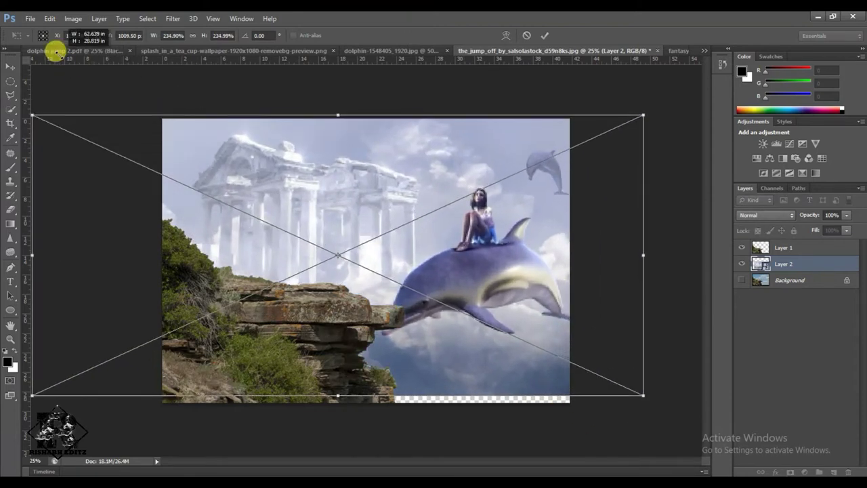
{"action": "left_click_drag", "start_coordinate": [56, 55], "coordinate": [43, 35]}
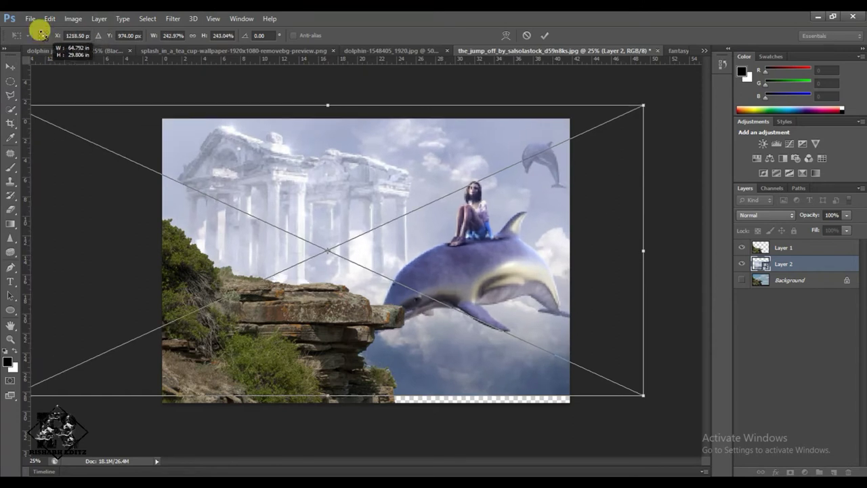
{"action": "left_click_drag", "start_coordinate": [383, 193], "coordinate": [395, 210]}
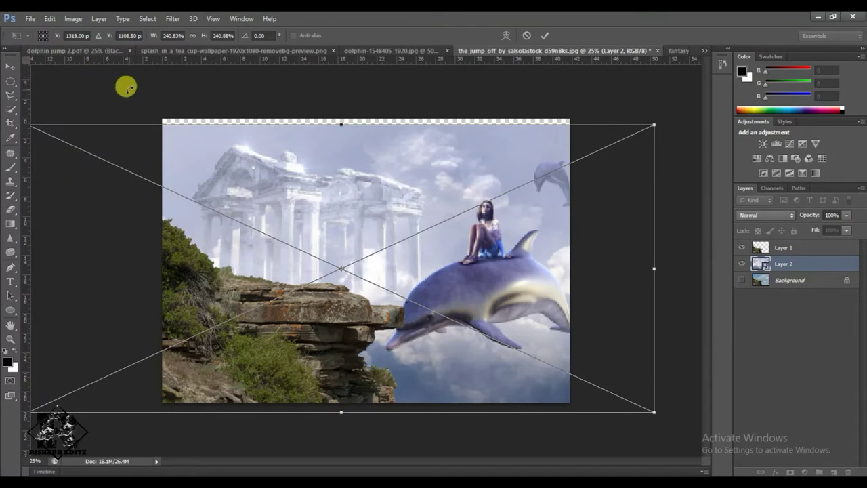
{"action": "key", "text": "ctrl+minus"}
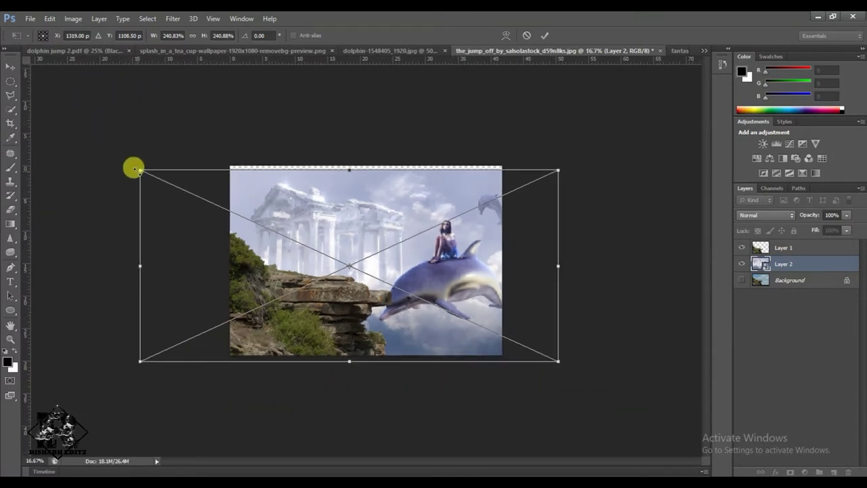
{"action": "left_click_drag", "start_coordinate": [140, 170], "coordinate": [129, 164]}
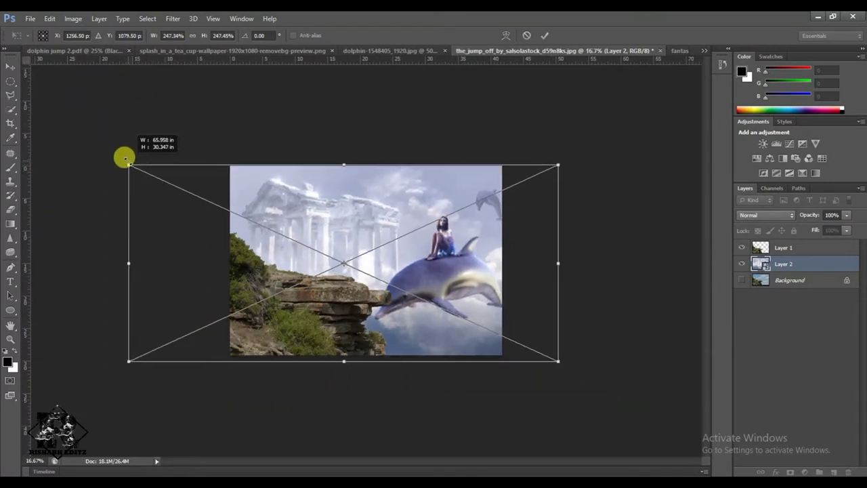
{"action": "left_click", "coordinate": [546, 35]}
{"action": "key", "text": "ctrl+plus"}
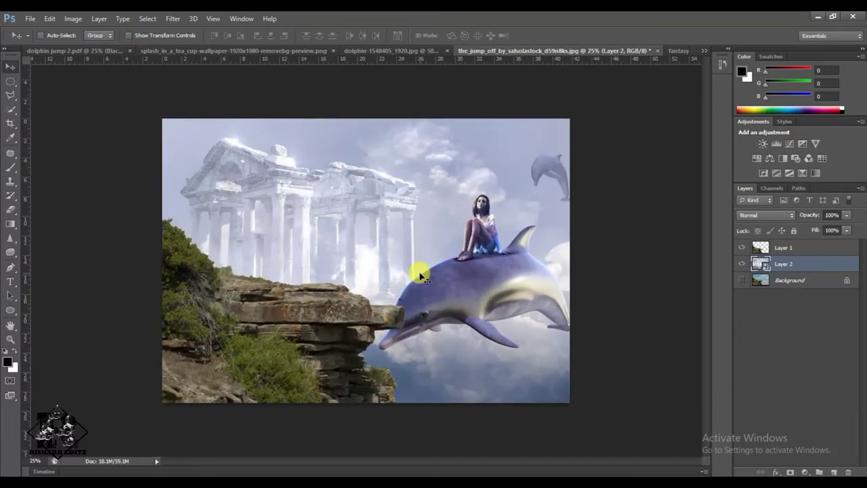
{"action": "key", "text": "ctrl+plus"}
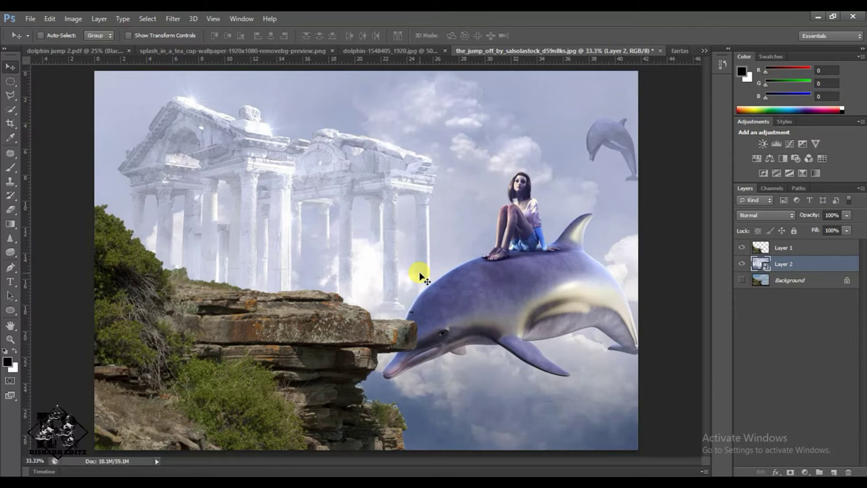
Step: Drag the splashing teacup image into the composite as Layer 3
{"action": "left_click", "coordinate": [218, 51]}
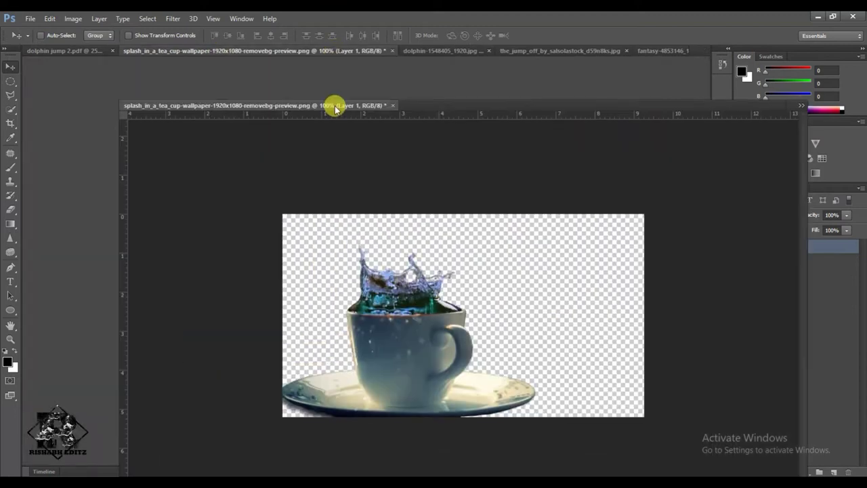
{"action": "left_click_drag", "start_coordinate": [335, 54], "coordinate": [333, 105]}
{"action": "mouse_move", "coordinate": [267, 227]}
{"action": "left_mouse_down"}
{"action": "mouse_move", "coordinate": [383, 325]}
{"action": "mouse_move", "coordinate": [535, 366]}
{"action": "left_mouse_up"}
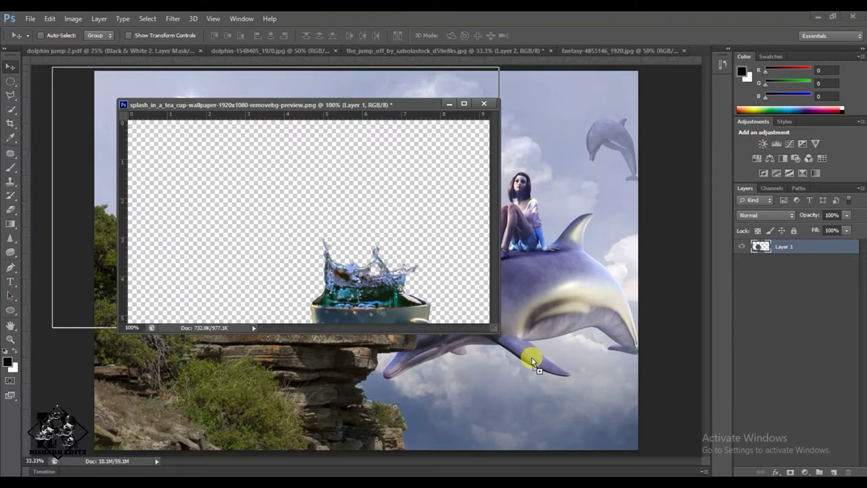
{"action": "left_click_drag", "start_coordinate": [555, 338], "coordinate": [555, 338]}
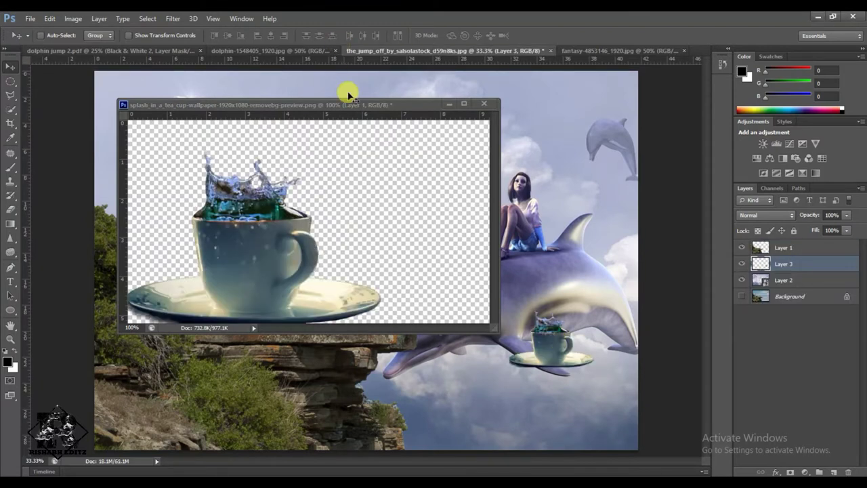
{"action": "left_click_drag", "start_coordinate": [351, 106], "coordinate": [343, 57]}
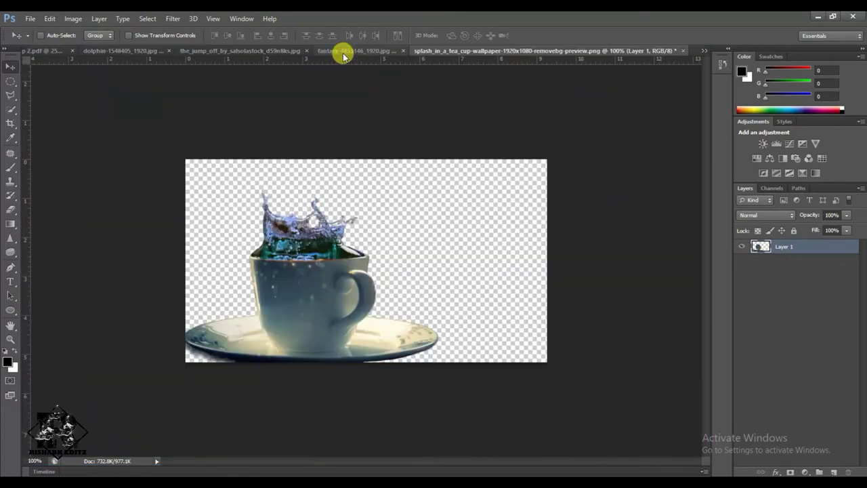
{"action": "left_click", "coordinate": [251, 50]}
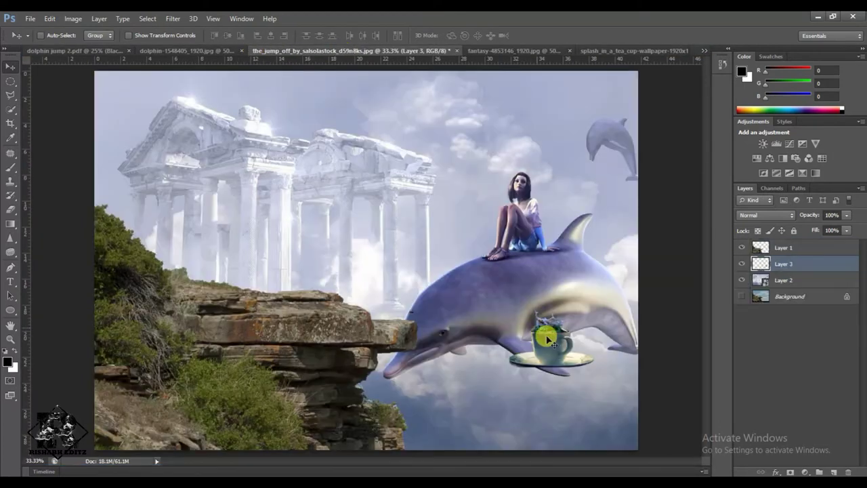
Step: Set the cup and saucer on the cliff ledge with Layer 3 above the cliff
{"action": "left_click_drag", "start_coordinate": [569, 361], "coordinate": [321, 295]}
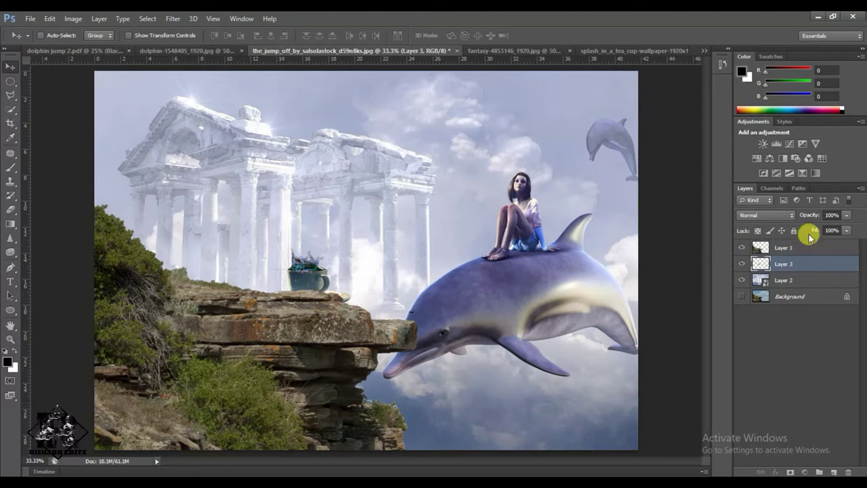
{"action": "left_click", "coordinate": [786, 245], "text": "shift"}
{"action": "left_click_drag", "start_coordinate": [788, 244], "coordinate": [786, 245]}
{"action": "left_click_drag", "start_coordinate": [355, 287], "coordinate": [319, 294]}
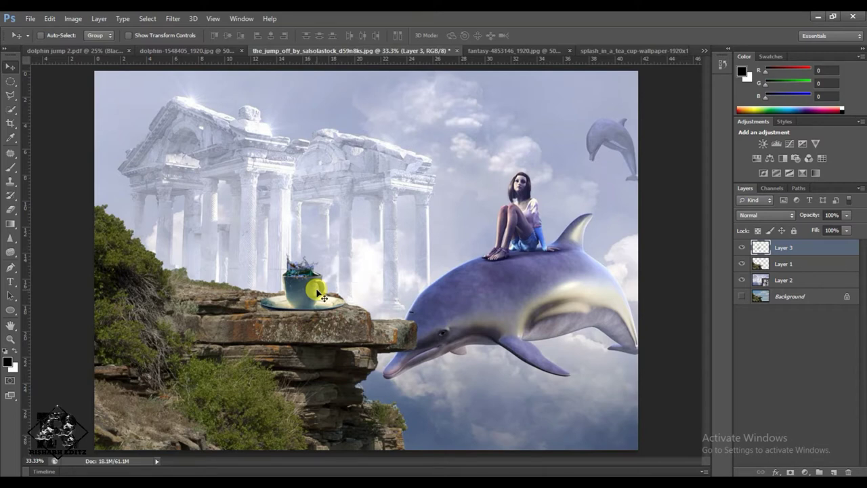
{"action": "key", "text": "ctrl+minus"}
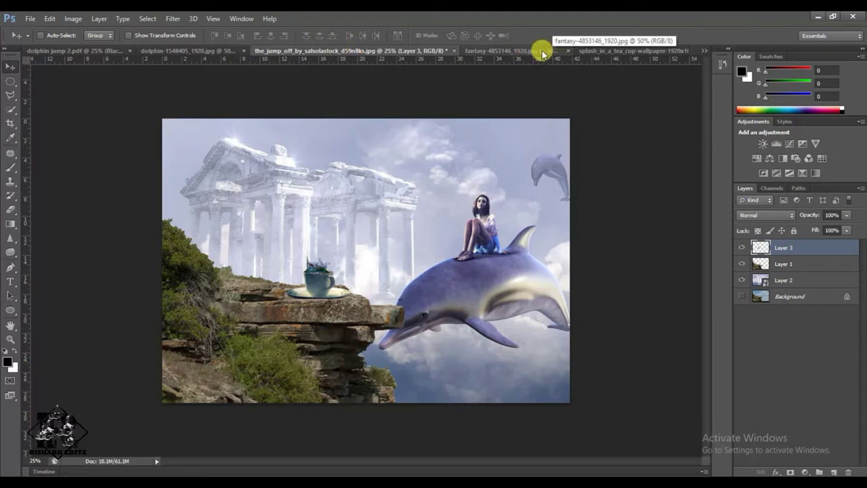
Step: Float the leaping-dolphins photo, dismiss the locked-layer error, and re-dock it
{"action": "left_click", "coordinate": [172, 51]}
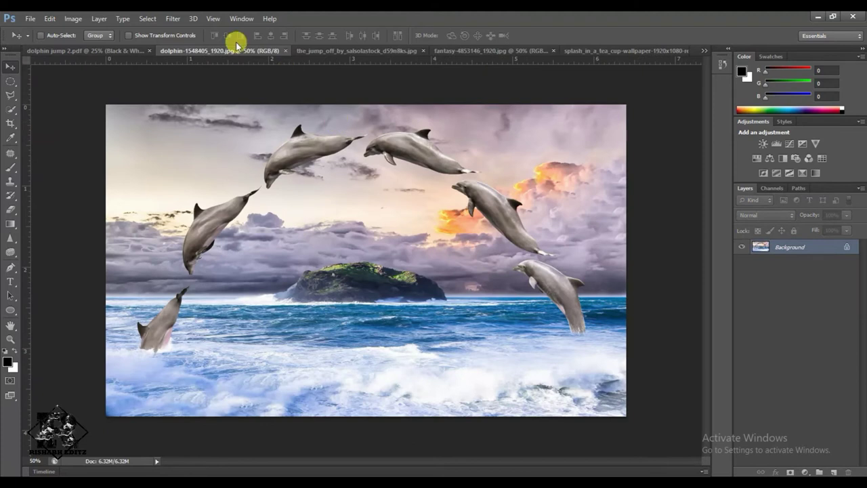
{"action": "left_click_drag", "start_coordinate": [238, 52], "coordinate": [233, 80]}
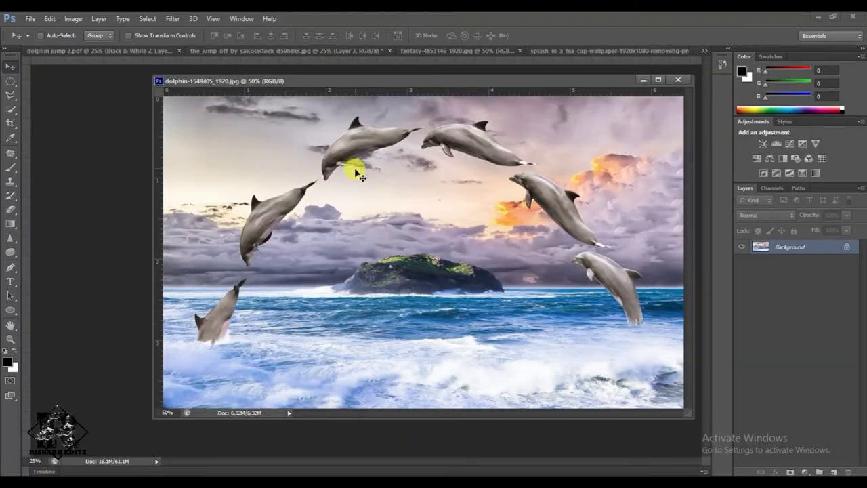
{"action": "left_click", "coordinate": [257, 227]}
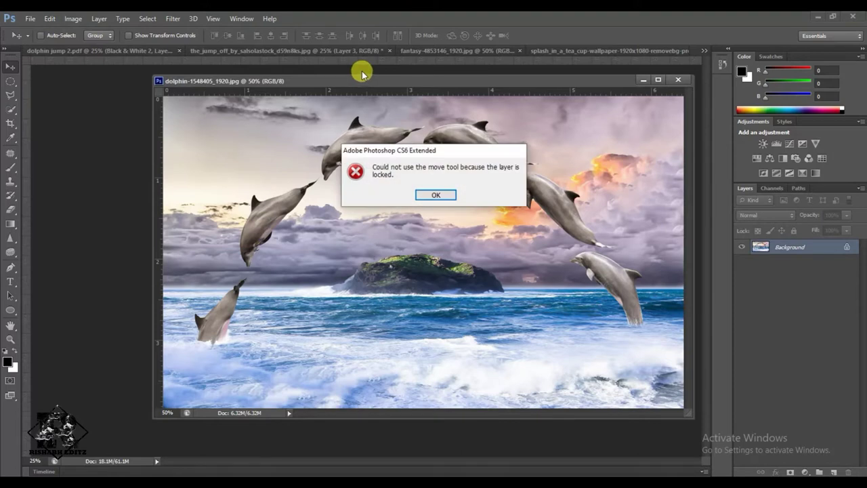
{"action": "left_click", "coordinate": [436, 196]}
{"action": "left_click_drag", "start_coordinate": [442, 80], "coordinate": [436, 54]}
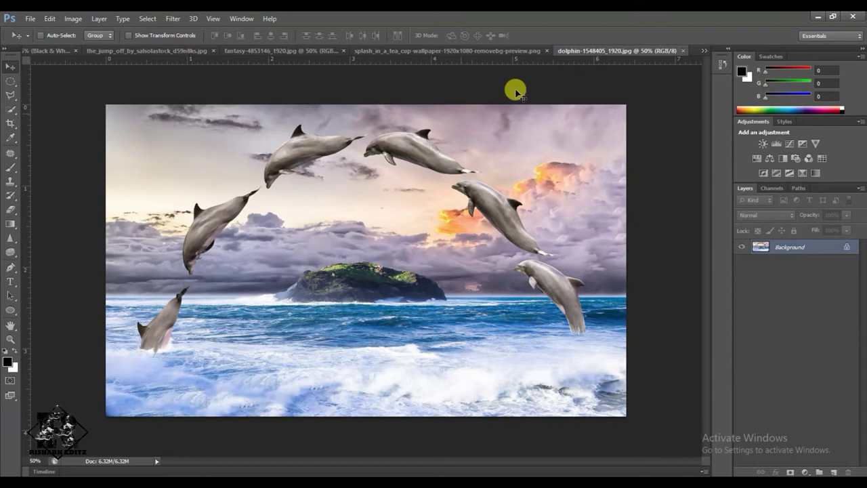
Step: Drag the leaping-dolphins photo into the_jump_off composite as Layer 4
{"action": "left_click_drag", "start_coordinate": [576, 50], "coordinate": [573, 70]}
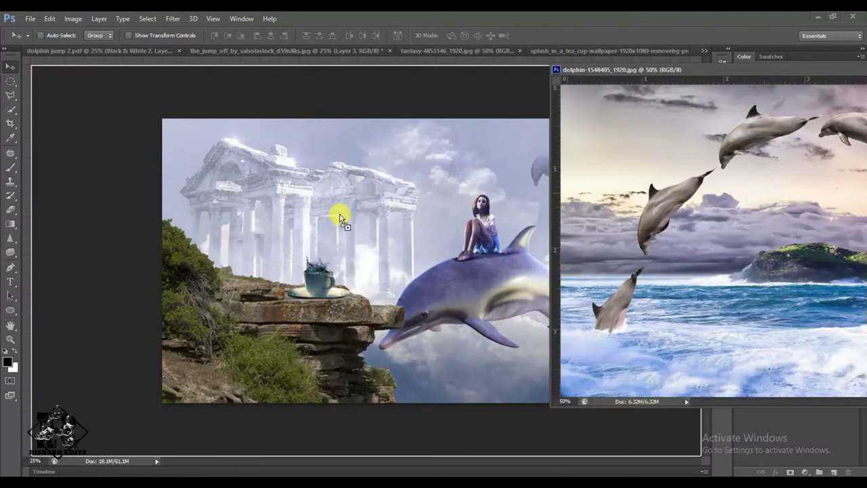
{"action": "left_click_drag", "start_coordinate": [341, 219], "coordinate": [339, 214]}
{"action": "left_click_drag", "start_coordinate": [589, 70], "coordinate": [580, 51]}
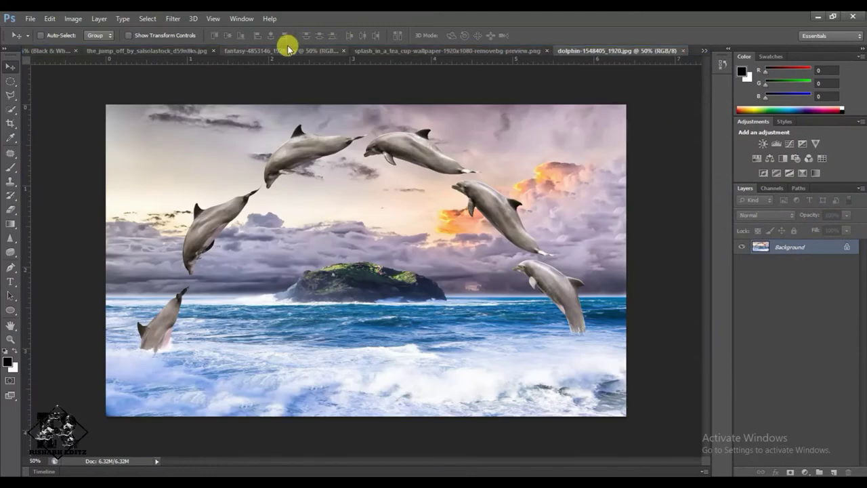
{"action": "left_click", "coordinate": [288, 49]}
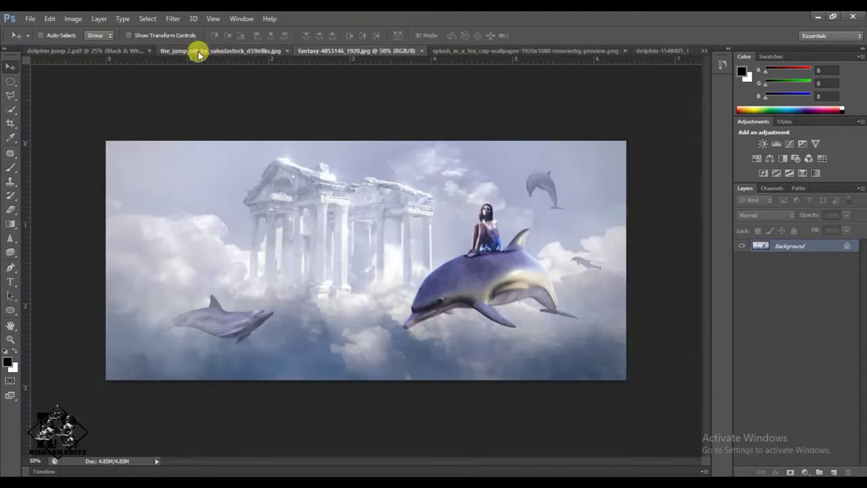
{"action": "left_click", "coordinate": [199, 52]}
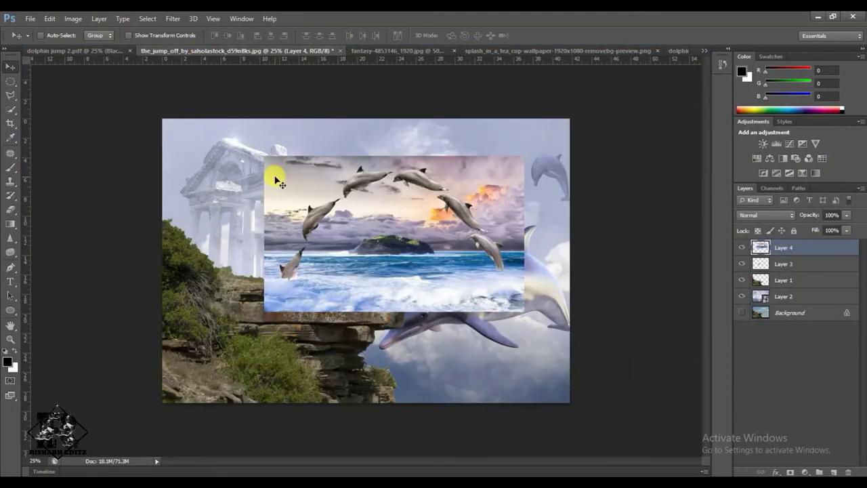
Step: Flip Layer 4 horizontally and move it lower at 36% opacity, then restore 100%
{"action": "left_click", "coordinate": [51, 18]}
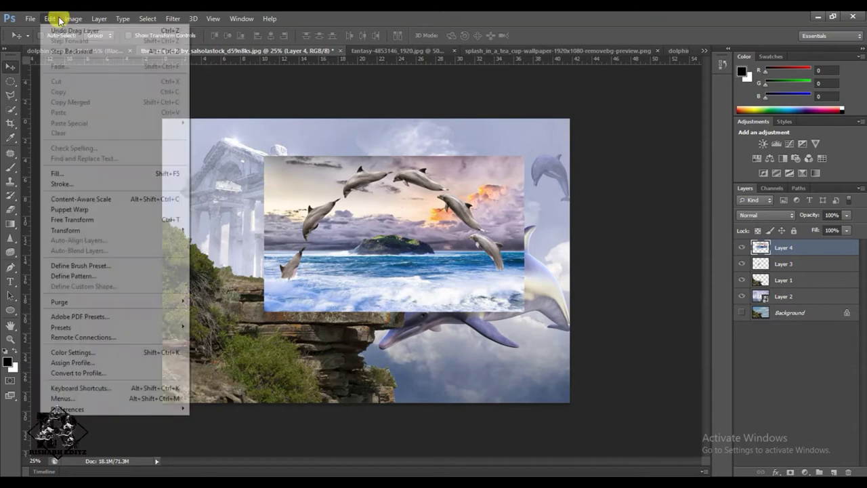
{"action": "mouse_move", "coordinate": [66, 231]}
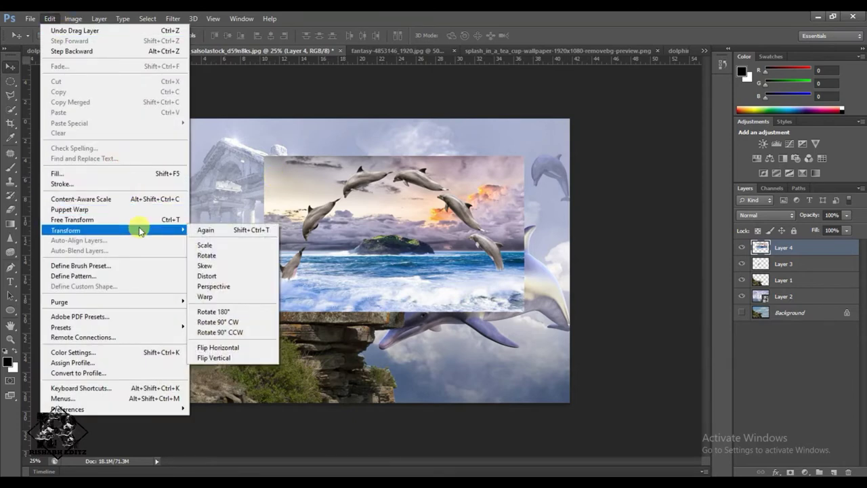
{"action": "left_click", "coordinate": [227, 348]}
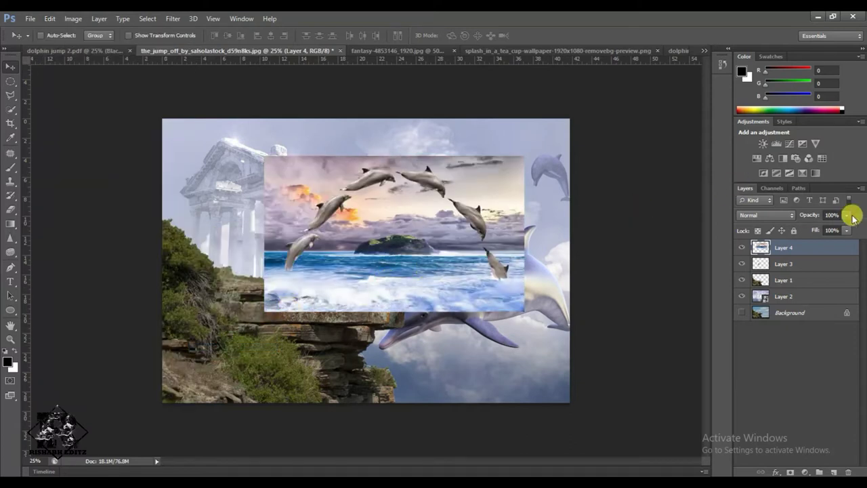
{"action": "left_click_drag", "start_coordinate": [849, 226], "coordinate": [812, 227]}
{"action": "mouse_move", "coordinate": [497, 239]}
{"action": "left_mouse_down"}
{"action": "mouse_move", "coordinate": [470, 278]}
{"action": "mouse_move", "coordinate": [476, 286]}
{"action": "left_mouse_up"}
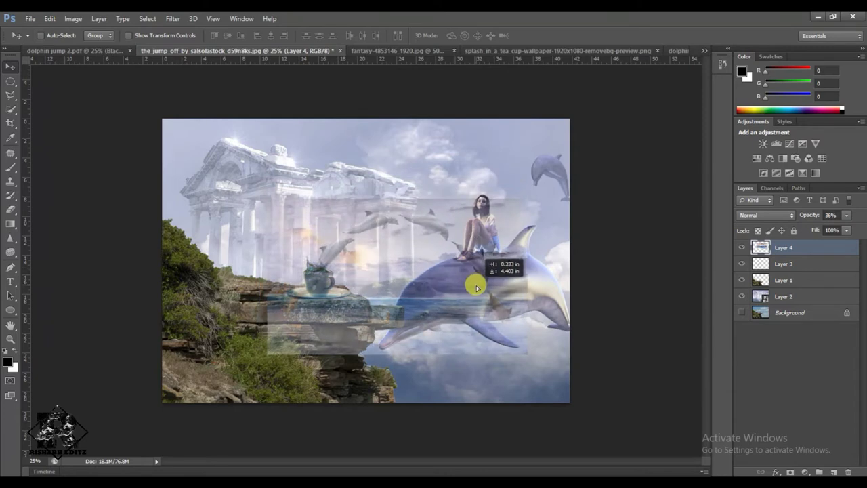
{"action": "left_click_drag", "start_coordinate": [477, 287], "coordinate": [478, 290]}
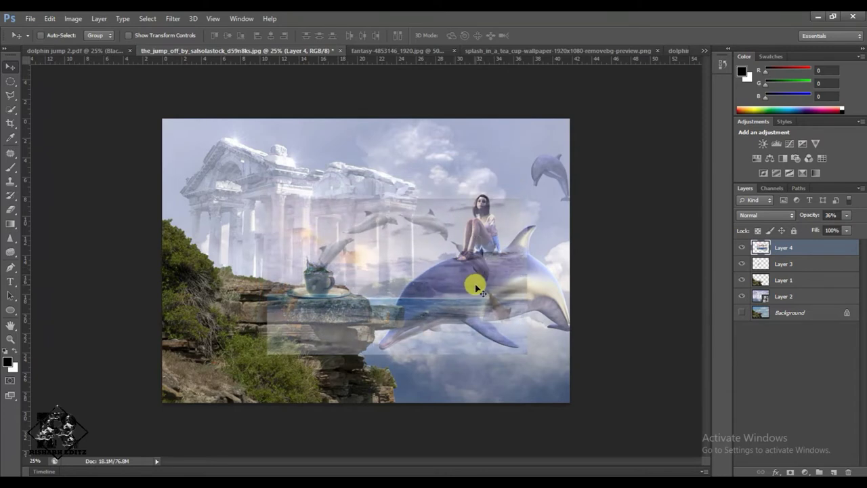
{"action": "left_click", "coordinate": [847, 215]}
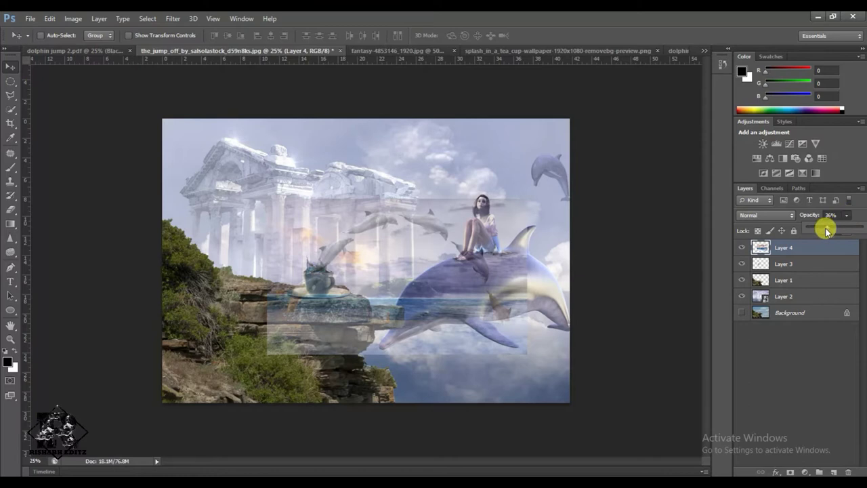
{"action": "left_click_drag", "start_coordinate": [829, 231], "coordinate": [862, 226]}
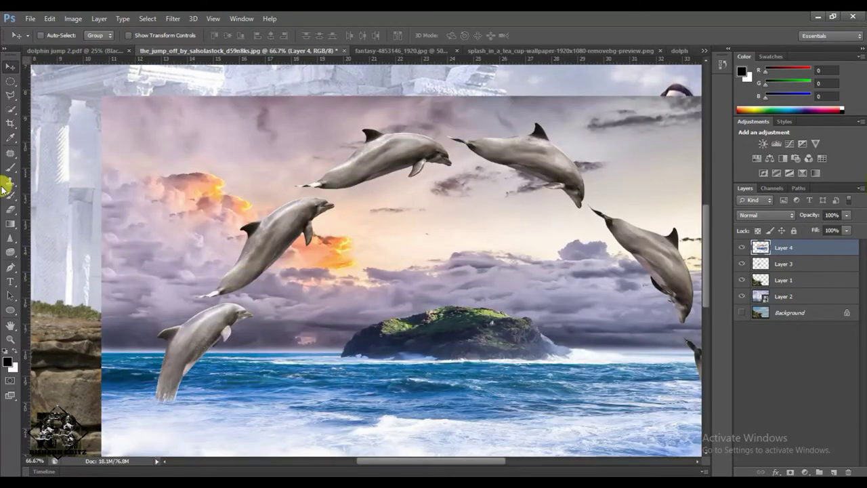
Step: Quick-select the lower dolphins, subtracting stray sky and the strip reaching the canvas top
{"action": "left_click", "coordinate": [13, 112]}
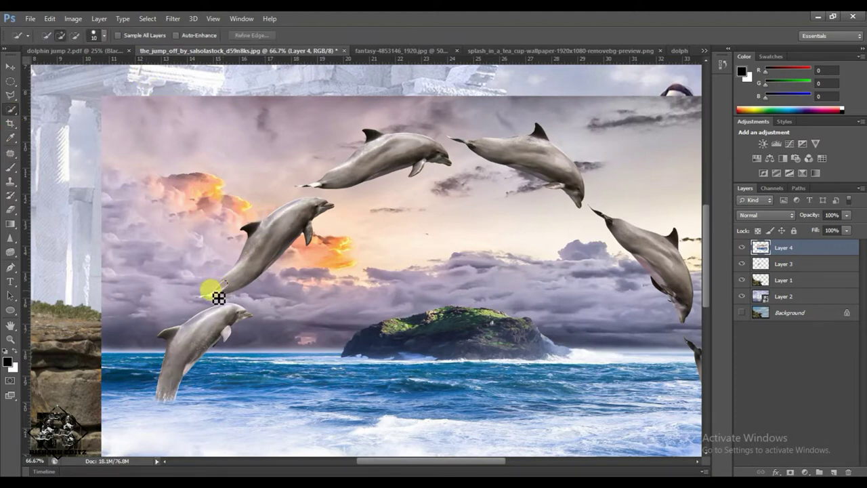
{"action": "mouse_move", "coordinate": [204, 302]}
{"action": "left_mouse_down"}
{"action": "mouse_move", "coordinate": [300, 211]}
{"action": "mouse_move", "coordinate": [272, 227]}
{"action": "left_mouse_up"}
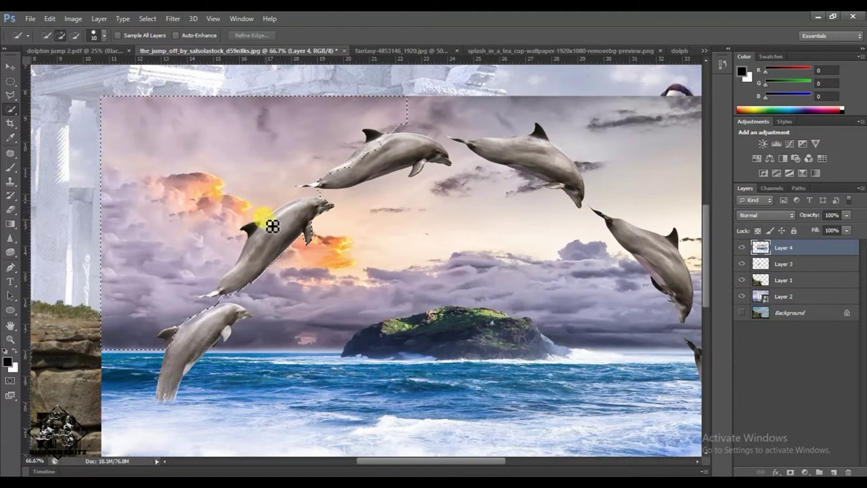
{"action": "left_click", "coordinate": [74, 35]}
{"action": "mouse_move", "coordinate": [170, 242]}
{"action": "left_mouse_down"}
{"action": "mouse_move", "coordinate": [103, 284]}
{"action": "mouse_move", "coordinate": [248, 113]}
{"action": "mouse_move", "coordinate": [271, 101]}
{"action": "mouse_move", "coordinate": [346, 121]}
{"action": "left_mouse_up"}
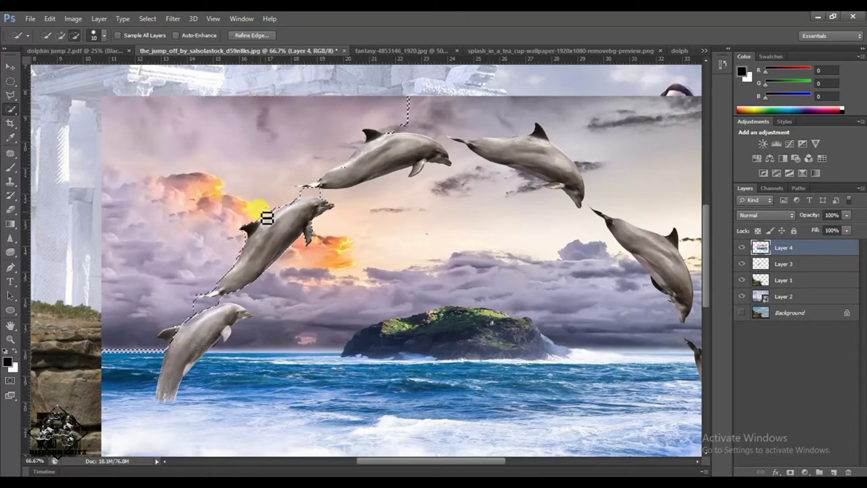
{"action": "left_click_drag", "start_coordinate": [260, 203], "coordinate": [229, 226]}
{"action": "mouse_move", "coordinate": [203, 306]}
{"action": "left_mouse_down"}
{"action": "mouse_move", "coordinate": [227, 307]}
{"action": "mouse_move", "coordinate": [141, 354]}
{"action": "mouse_move", "coordinate": [116, 354]}
{"action": "mouse_move", "coordinate": [173, 359]}
{"action": "left_mouse_up"}
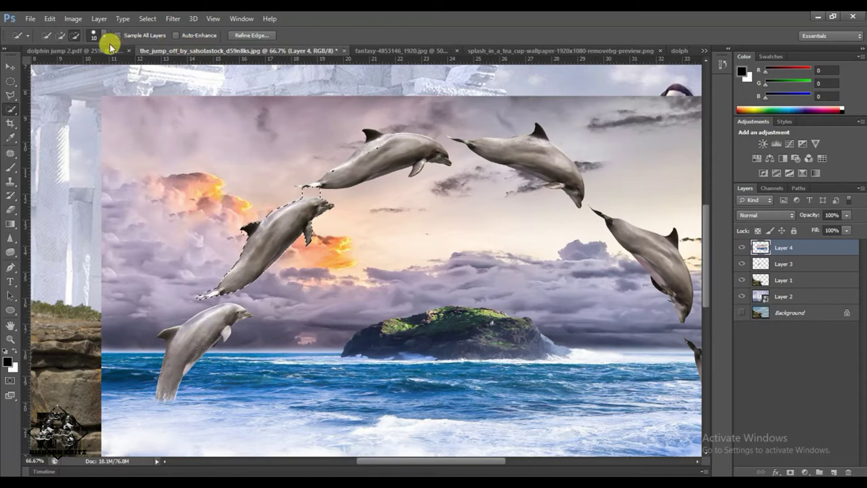
Step: Extend the selection over the upper dolphins, removing the sky above them, and zoom to 200%
{"action": "left_click", "coordinate": [64, 36]}
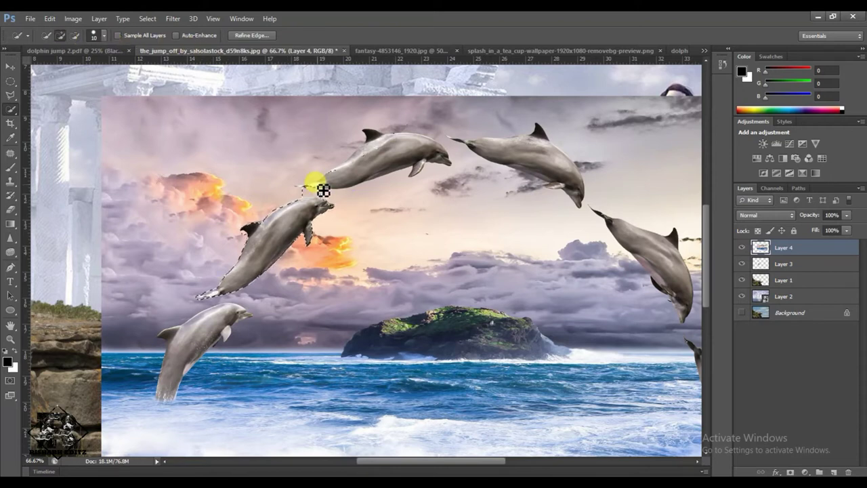
{"action": "mouse_move", "coordinate": [339, 190]}
{"action": "left_mouse_down"}
{"action": "mouse_move", "coordinate": [402, 166]}
{"action": "mouse_move", "coordinate": [426, 170]}
{"action": "mouse_move", "coordinate": [419, 181]}
{"action": "mouse_move", "coordinate": [422, 141]}
{"action": "mouse_move", "coordinate": [441, 145]}
{"action": "mouse_move", "coordinate": [382, 139]}
{"action": "mouse_move", "coordinate": [349, 176]}
{"action": "left_mouse_up"}
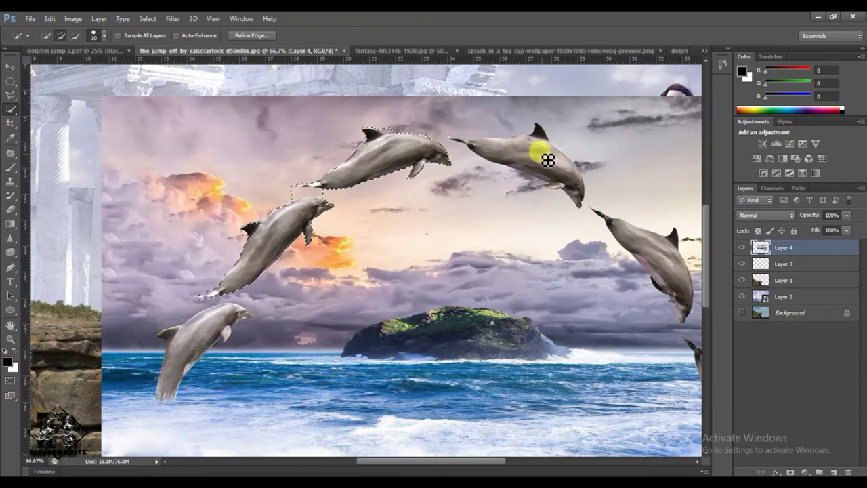
{"action": "left_click_drag", "start_coordinate": [463, 145], "coordinate": [495, 152]}
{"action": "left_click", "coordinate": [74, 35]}
{"action": "mouse_move", "coordinate": [358, 110]}
{"action": "left_mouse_down"}
{"action": "mouse_move", "coordinate": [429, 125]}
{"action": "mouse_move", "coordinate": [520, 119]}
{"action": "left_mouse_up"}
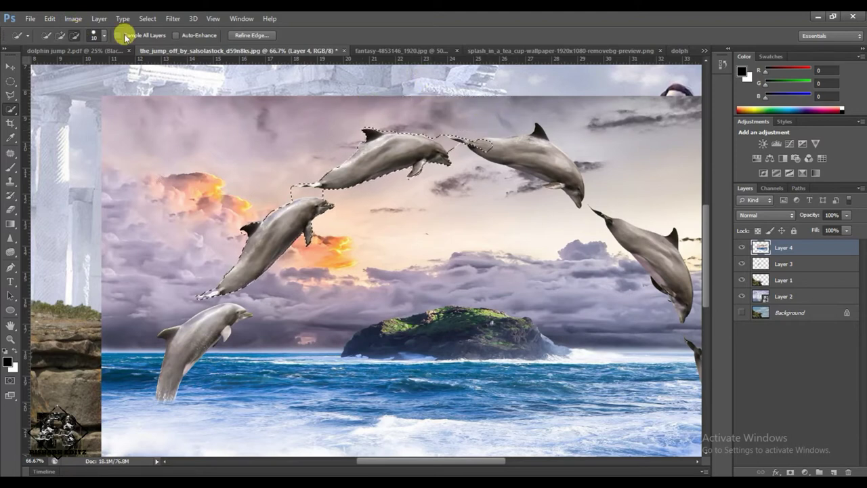
{"action": "left_click", "coordinate": [60, 35]}
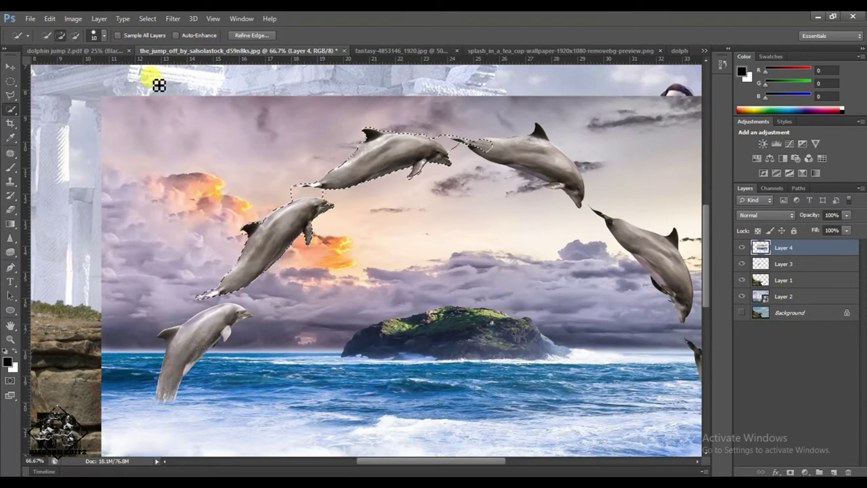
{"action": "key", "text": "ctrl+plus"}
{"action": "key", "text": "ctrl+plus"}
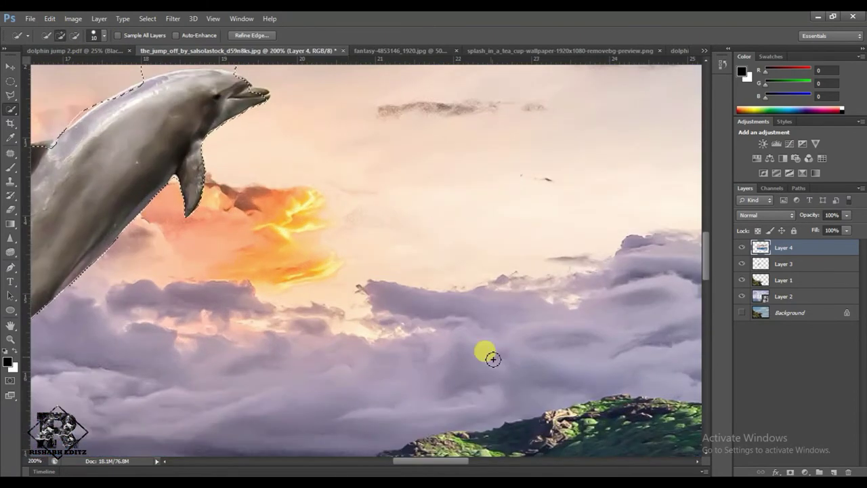
Step: Add the dolphin's snout tip, back and dorsal fin to the selection
{"action": "left_click", "coordinate": [261, 97]}
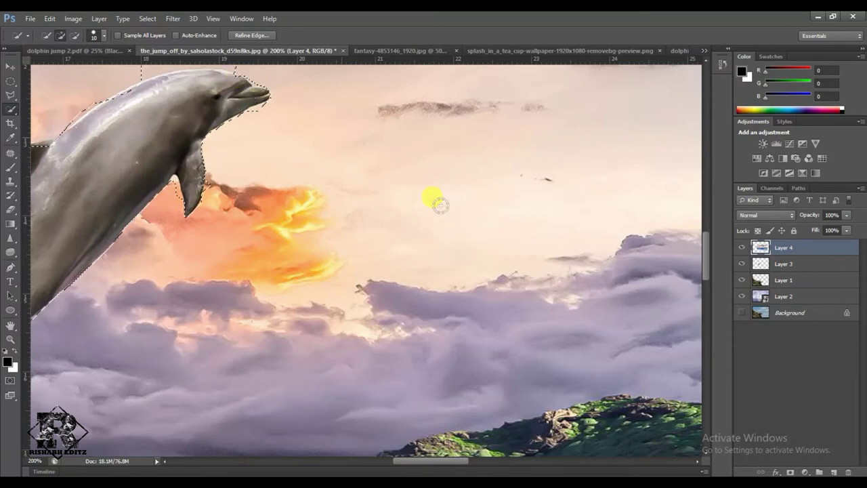
{"action": "left_click_drag", "start_coordinate": [436, 461], "coordinate": [461, 461]}
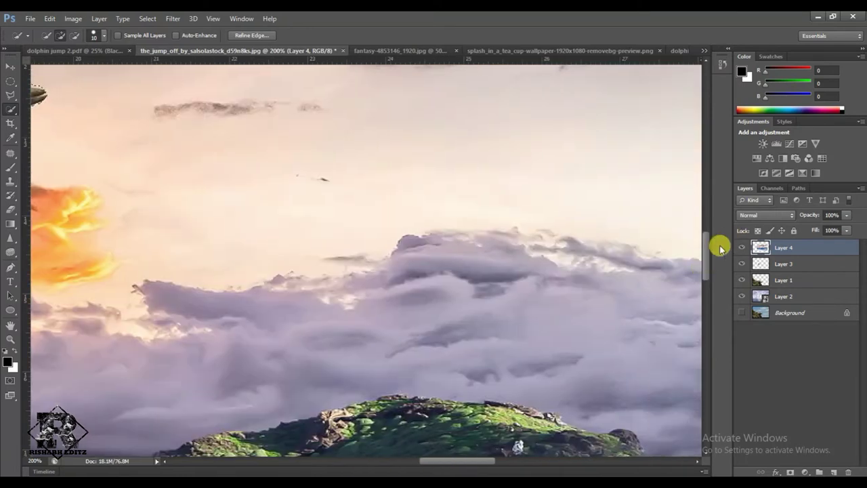
{"action": "left_click_drag", "start_coordinate": [707, 250], "coordinate": [707, 223]}
{"action": "mouse_move", "coordinate": [485, 163]}
{"action": "left_mouse_down"}
{"action": "mouse_move", "coordinate": [477, 166]}
{"action": "mouse_move", "coordinate": [581, 155]}
{"action": "mouse_move", "coordinate": [500, 160]}
{"action": "mouse_move", "coordinate": [461, 175]}
{"action": "mouse_move", "coordinate": [577, 207]}
{"action": "mouse_move", "coordinate": [584, 219]}
{"action": "left_mouse_up"}
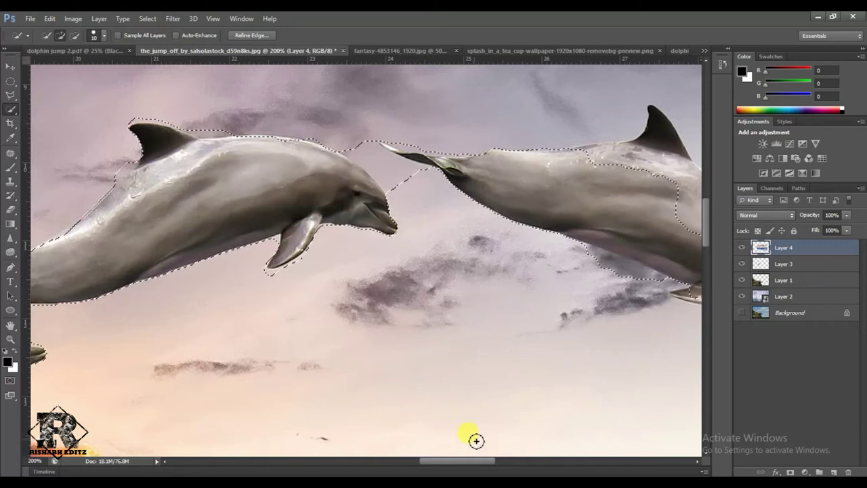
{"action": "left_click_drag", "start_coordinate": [474, 461], "coordinate": [502, 462]}
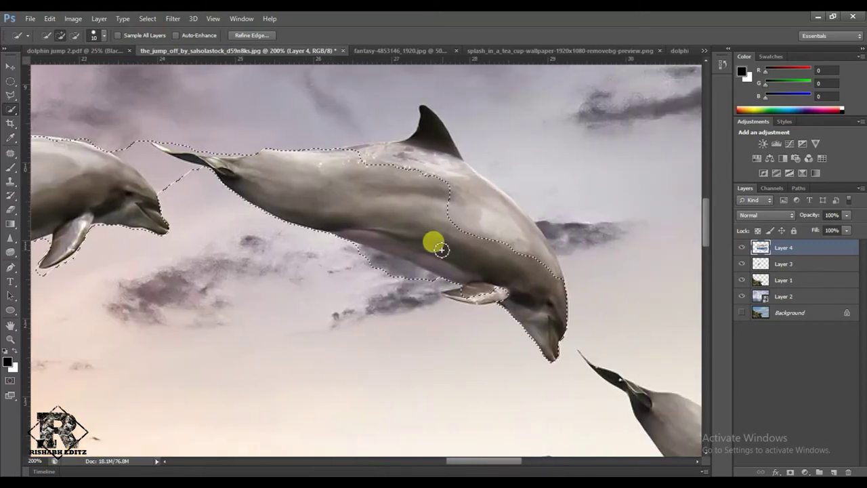
{"action": "left_click_drag", "start_coordinate": [397, 154], "coordinate": [403, 153]}
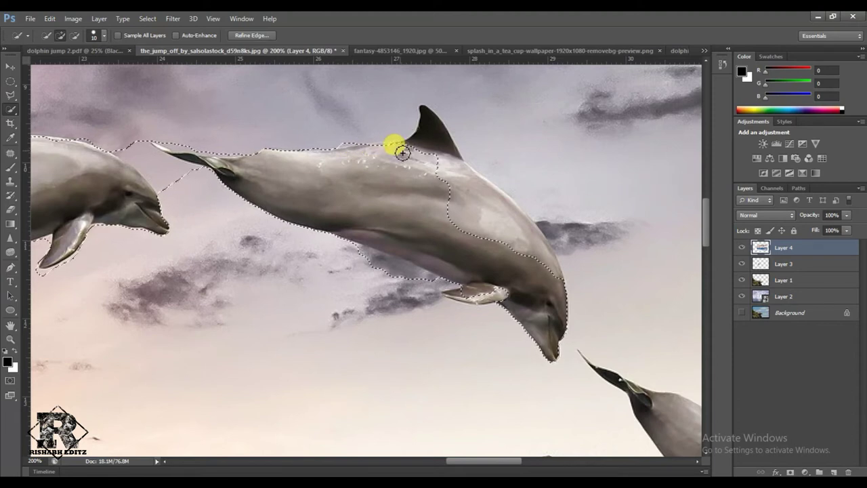
{"action": "mouse_move", "coordinate": [387, 122]}
{"action": "left_mouse_down"}
{"action": "mouse_move", "coordinate": [431, 119]}
{"action": "mouse_move", "coordinate": [500, 215]}
{"action": "left_mouse_up"}
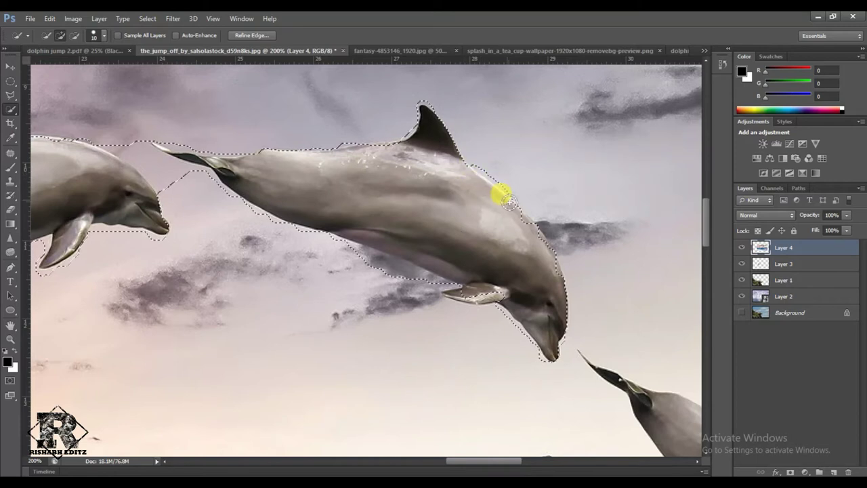
Step: Extend the selection along the diving dolphin's back and upper body while panning the view
{"action": "mouse_move", "coordinate": [510, 202]}
{"action": "left_mouse_down"}
{"action": "mouse_move", "coordinate": [537, 228]}
{"action": "mouse_move", "coordinate": [560, 278]}
{"action": "mouse_move", "coordinate": [558, 376]}
{"action": "left_mouse_up"}
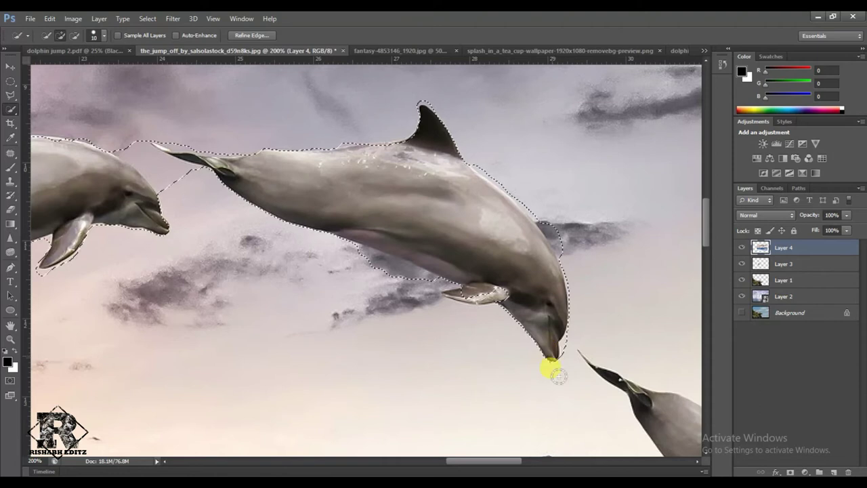
{"action": "left_click_drag", "start_coordinate": [494, 461], "coordinate": [507, 461]}
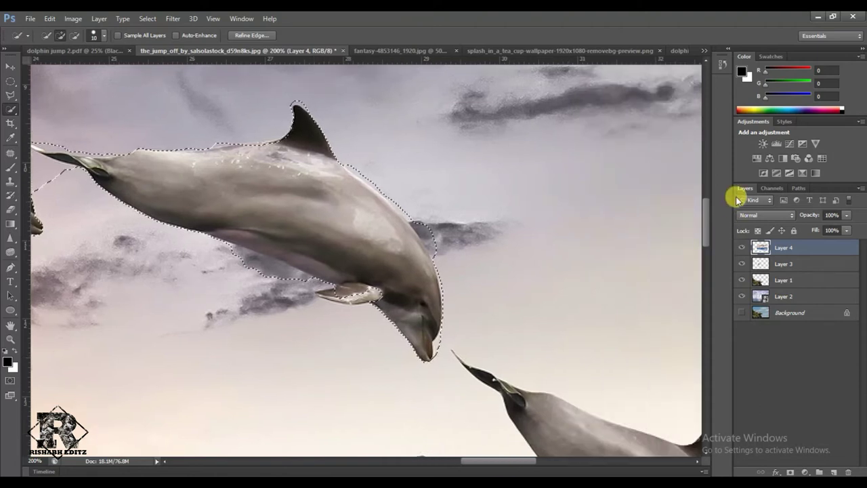
{"action": "left_click_drag", "start_coordinate": [708, 213], "coordinate": [708, 237]}
{"action": "mouse_move", "coordinate": [474, 209]}
{"action": "left_mouse_down"}
{"action": "mouse_move", "coordinate": [457, 213]}
{"action": "mouse_move", "coordinate": [644, 331]}
{"action": "left_mouse_up"}
{"action": "left_click_drag", "start_coordinate": [508, 461], "coordinate": [548, 460]}
{"action": "left_click_drag", "start_coordinate": [709, 256], "coordinate": [709, 269]}
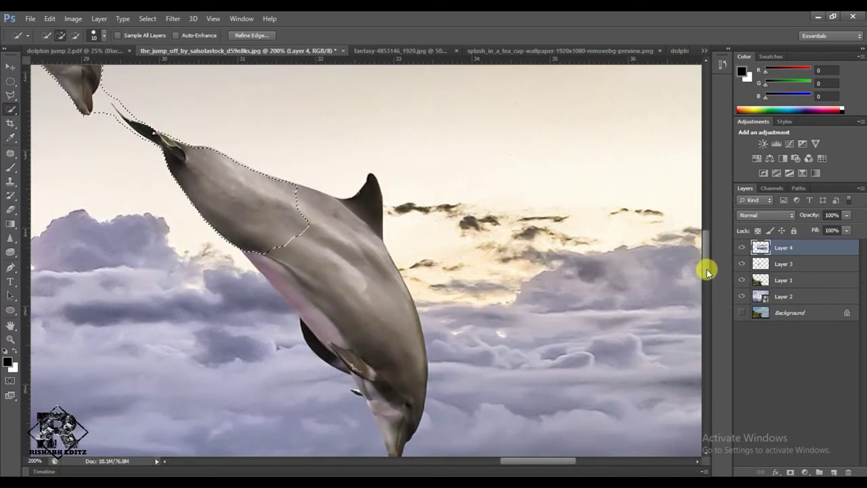
{"action": "left_click_drag", "start_coordinate": [255, 202], "coordinate": [325, 196]}
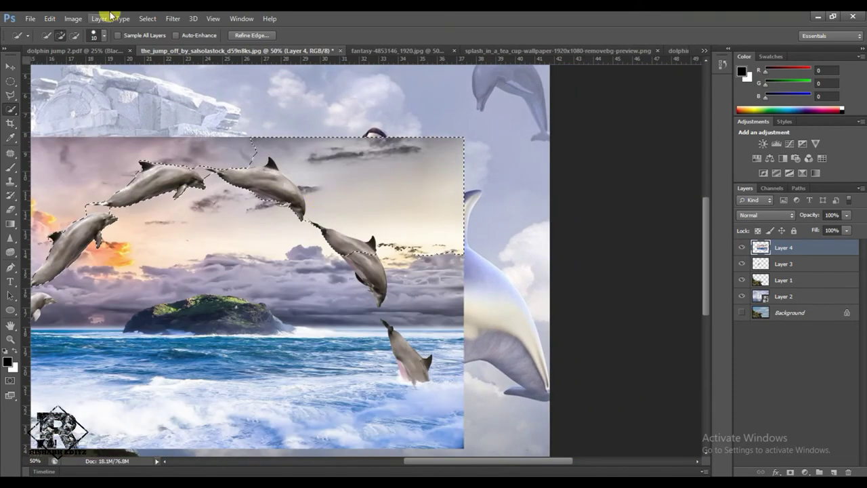
Step: Subtract the stray clouds and add the diving dolphin's lower body to the selection
{"action": "left_click", "coordinate": [75, 38]}
{"action": "mouse_move", "coordinate": [264, 141]}
{"action": "left_mouse_down"}
{"action": "mouse_move", "coordinate": [345, 147]}
{"action": "mouse_move", "coordinate": [403, 185]}
{"action": "mouse_move", "coordinate": [439, 258]}
{"action": "mouse_move", "coordinate": [403, 250]}
{"action": "left_mouse_up"}
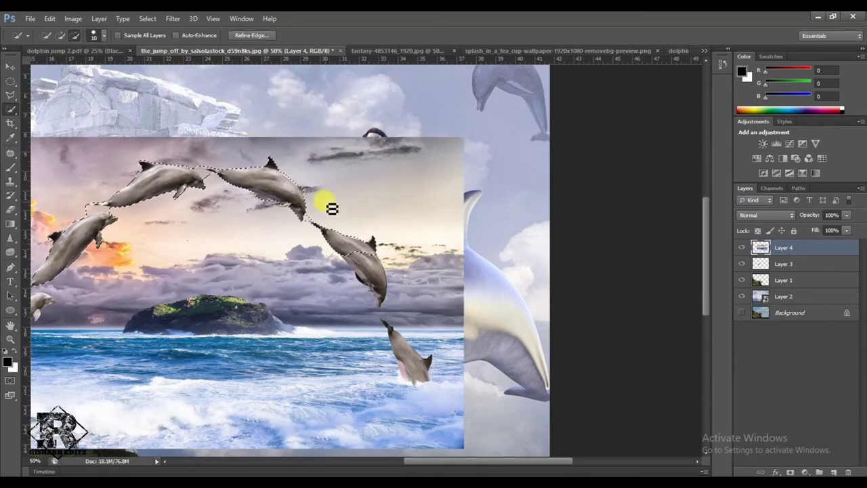
{"action": "key", "text": "ctrl+plus"}
{"action": "key", "text": "ctrl+plus"}
{"action": "key", "text": "ctrl+plus"}
{"action": "left_click", "coordinate": [60, 35]}
{"action": "mouse_move", "coordinate": [387, 294]}
{"action": "left_mouse_down"}
{"action": "mouse_move", "coordinate": [323, 248]}
{"action": "mouse_move", "coordinate": [418, 378]}
{"action": "mouse_move", "coordinate": [440, 389]}
{"action": "mouse_move", "coordinate": [417, 384]}
{"action": "mouse_move", "coordinate": [420, 414]}
{"action": "mouse_move", "coordinate": [438, 439]}
{"action": "mouse_move", "coordinate": [461, 360]}
{"action": "mouse_move", "coordinate": [455, 293]}
{"action": "left_mouse_up"}
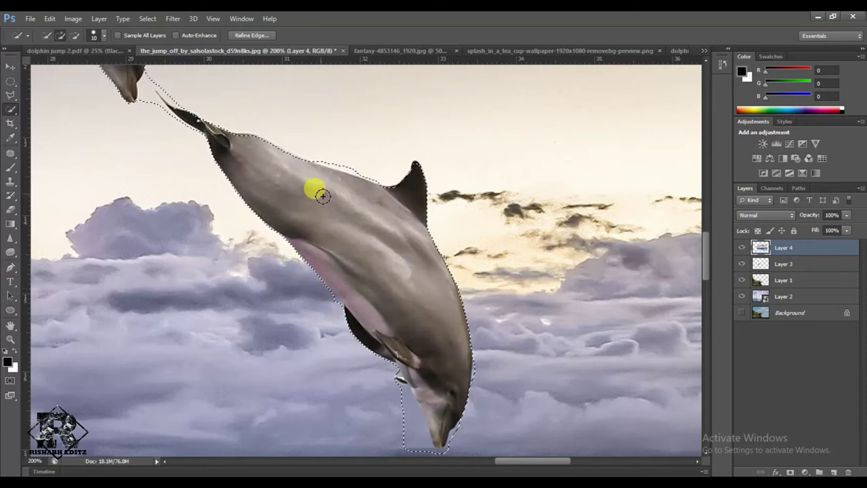
{"action": "key", "text": "ctrl+minus"}
{"action": "key", "text": "ctrl+minus"}
Step: Preview the dolphin-arc selection as a red Quick Mask and pan across it
{"action": "key", "text": "q"}
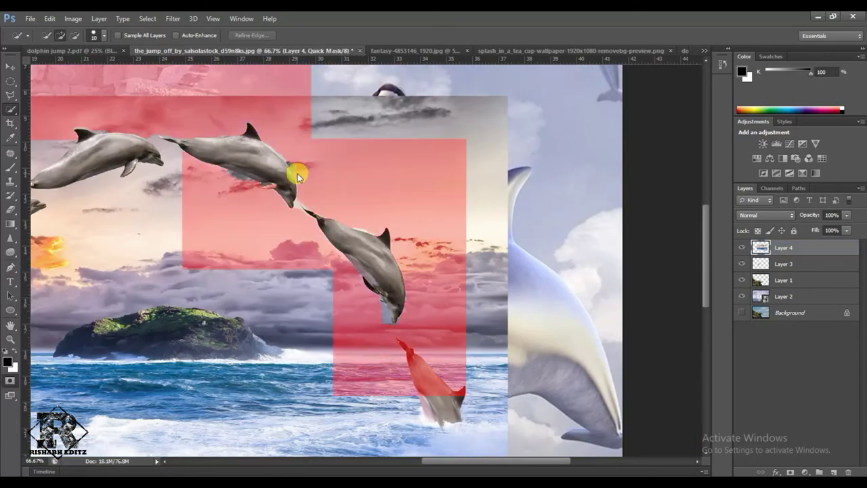
{"action": "left_click_drag", "start_coordinate": [443, 461], "coordinate": [396, 460]}
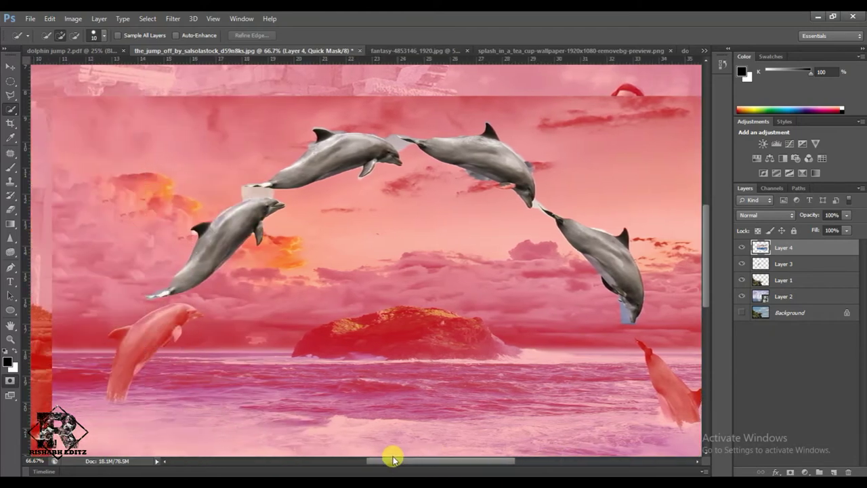
{"action": "left_click_drag", "start_coordinate": [396, 460], "coordinate": [393, 461]}
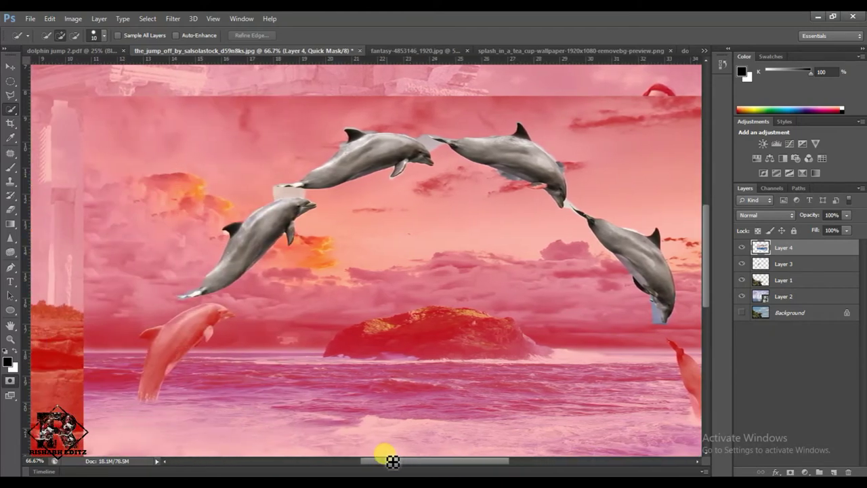
Step: Refine the dolphin selection with edge contrast 58, output as a new layer with layer mask
{"action": "key", "text": "q"}
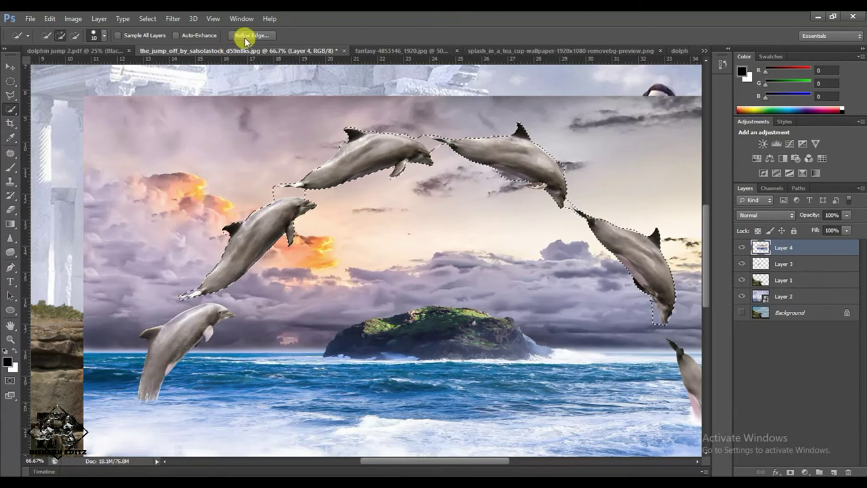
{"action": "left_click", "coordinate": [246, 37]}
{"action": "left_click", "coordinate": [727, 333]}
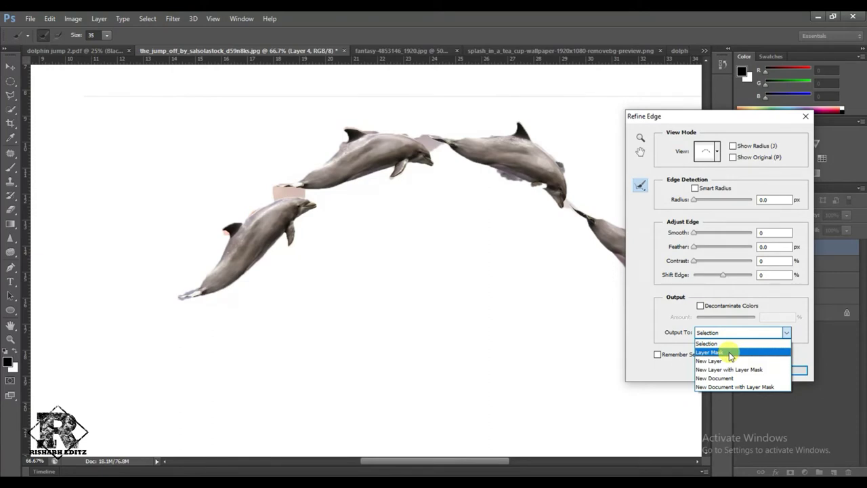
{"action": "left_click", "coordinate": [730, 369]}
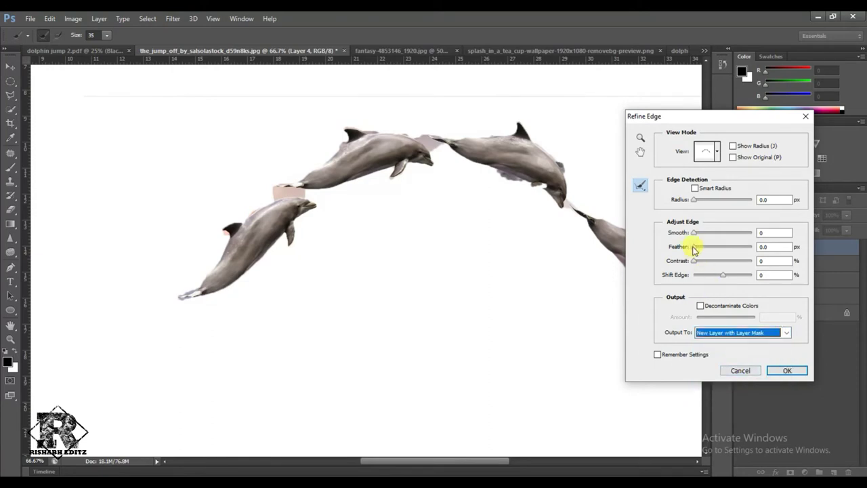
{"action": "left_click_drag", "start_coordinate": [694, 261], "coordinate": [727, 258]}
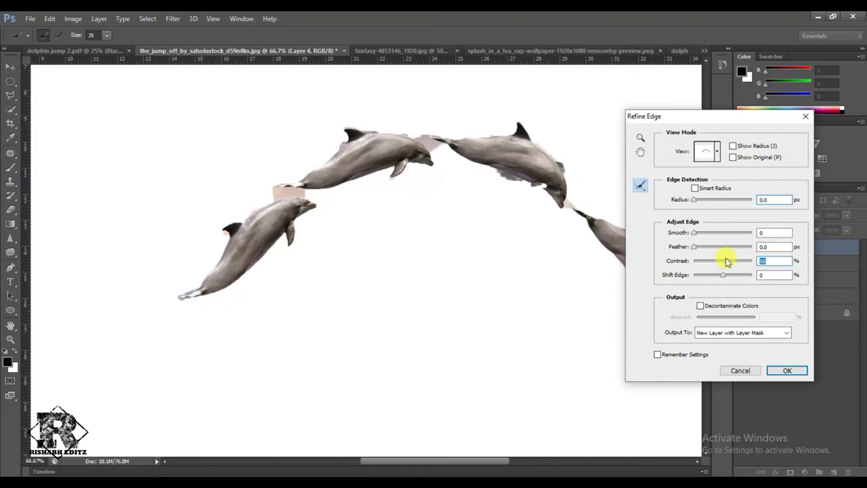
{"action": "left_click", "coordinate": [783, 371]}
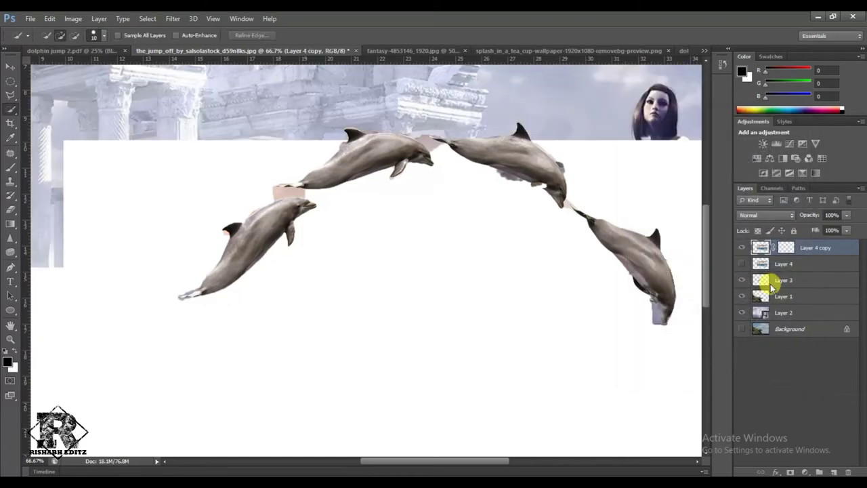
Step: Delete the original Layer 4 and move Layer 4 copy beneath Layer 3, zooming to 200%
{"action": "left_click", "coordinate": [772, 269]}
{"action": "key", "text": "Delete"}
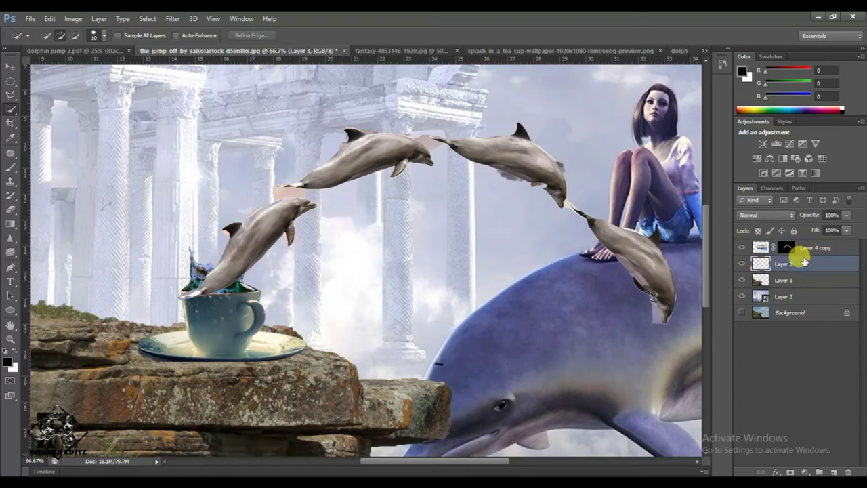
{"action": "left_click_drag", "start_coordinate": [811, 249], "coordinate": [811, 268]}
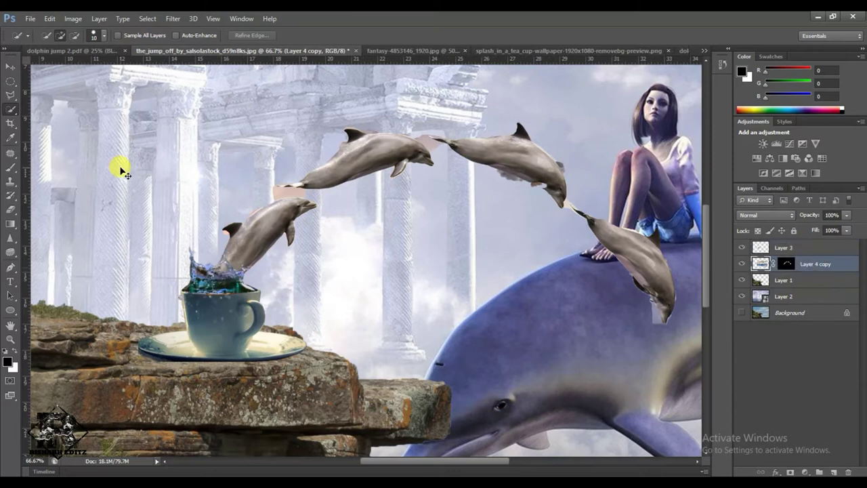
{"action": "key", "text": "ctrl+plus"}
{"action": "key", "text": "ctrl+plus"}
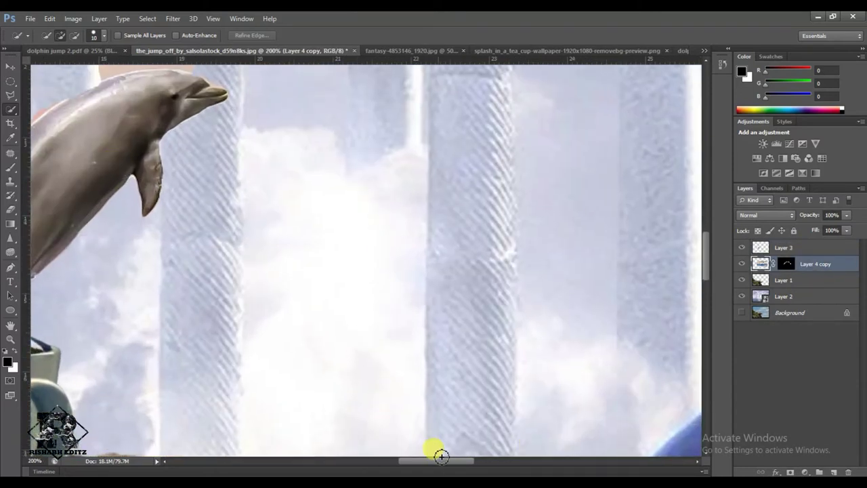
{"action": "mouse_move", "coordinate": [441, 461]}
{"action": "left_mouse_down"}
{"action": "mouse_move", "coordinate": [398, 460]}
{"action": "mouse_move", "coordinate": [410, 461]}
{"action": "left_mouse_up"}
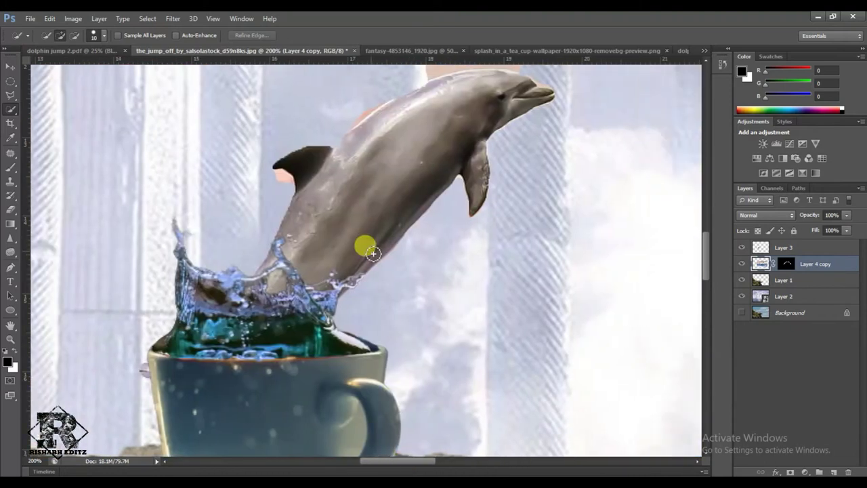
{"action": "left_click", "coordinate": [20, 168]}
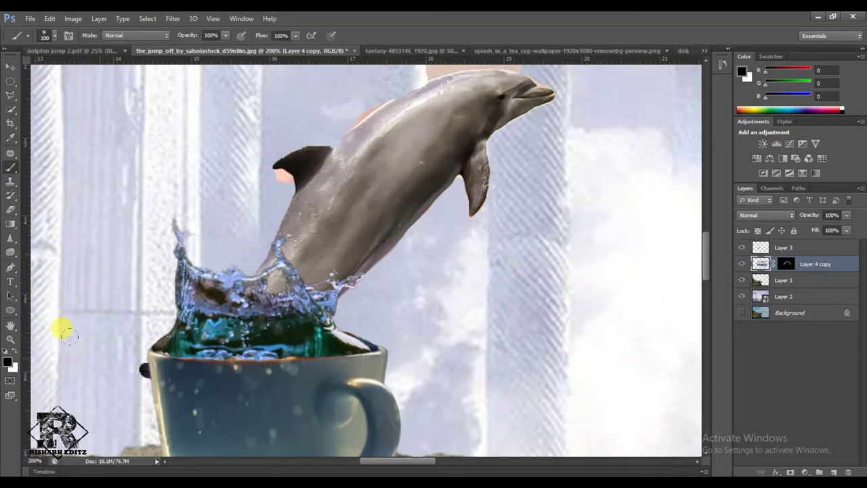
Step: On the Layer 4 copy mask at 400%, paint black over the orange and pink fin fringes
{"action": "left_click", "coordinate": [786, 264]}
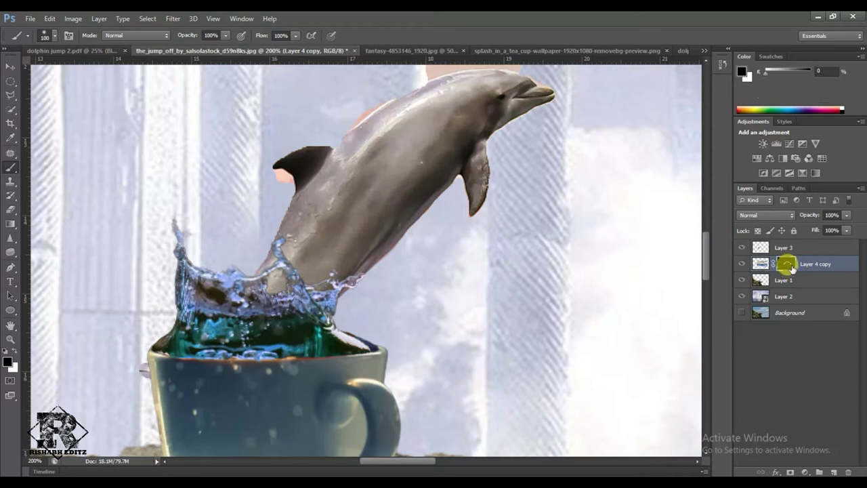
{"action": "key", "text": "x"}
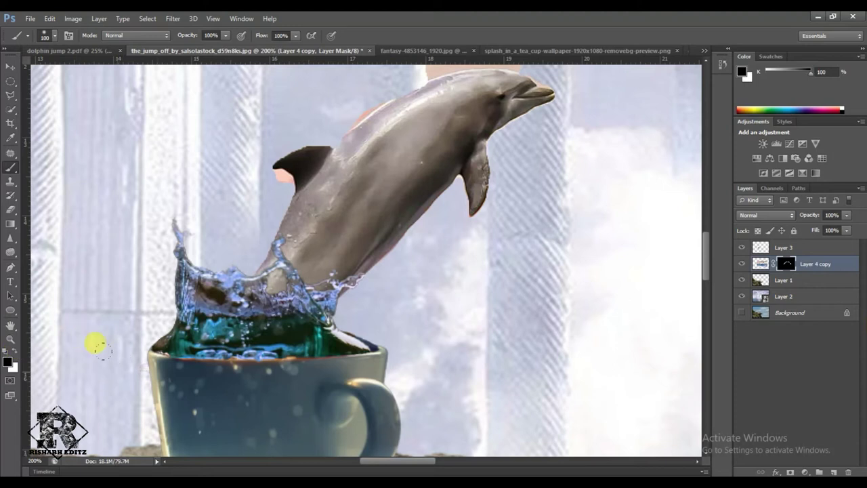
{"action": "key", "text": "ctrl+plus"}
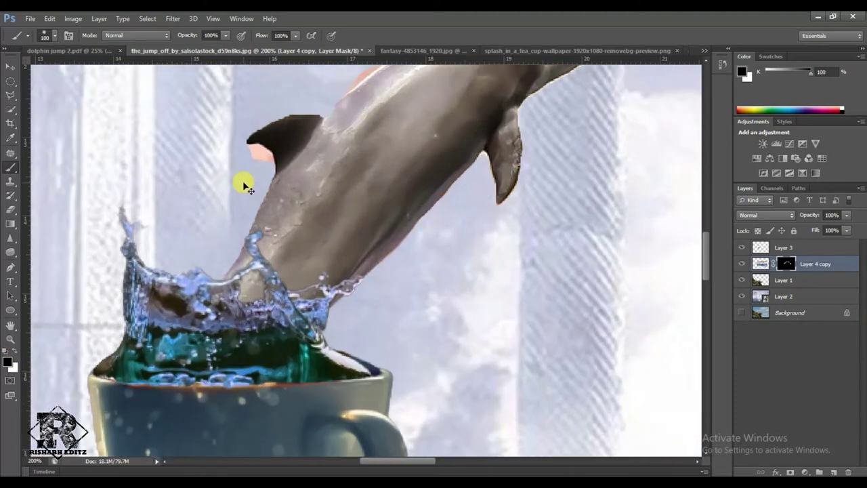
{"action": "key", "text": "ctrl+plus"}
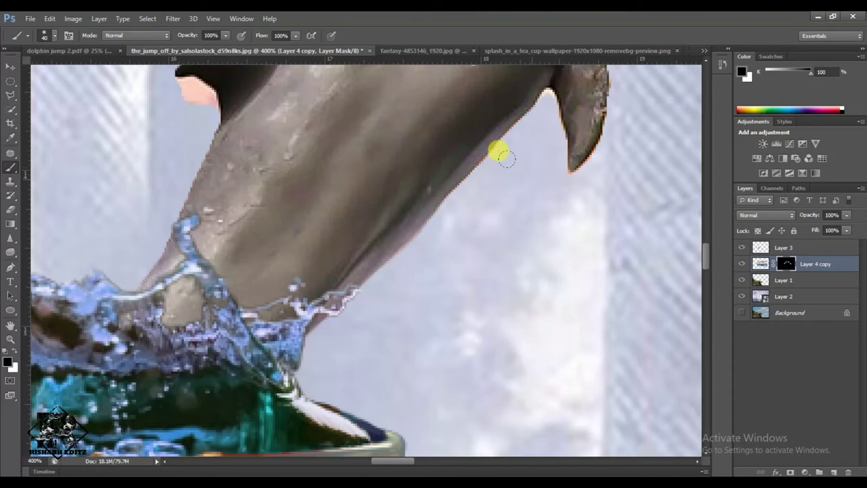
{"action": "mouse_move", "coordinate": [538, 170]}
{"action": "left_mouse_down"}
{"action": "mouse_move", "coordinate": [575, 148]}
{"action": "mouse_move", "coordinate": [616, 88]}
{"action": "left_mouse_up"}
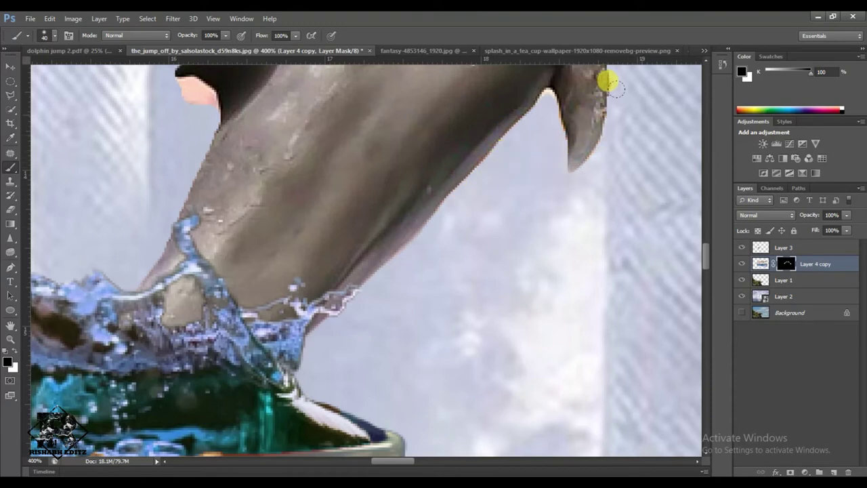
{"action": "left_click_drag", "start_coordinate": [422, 465], "coordinate": [383, 461]}
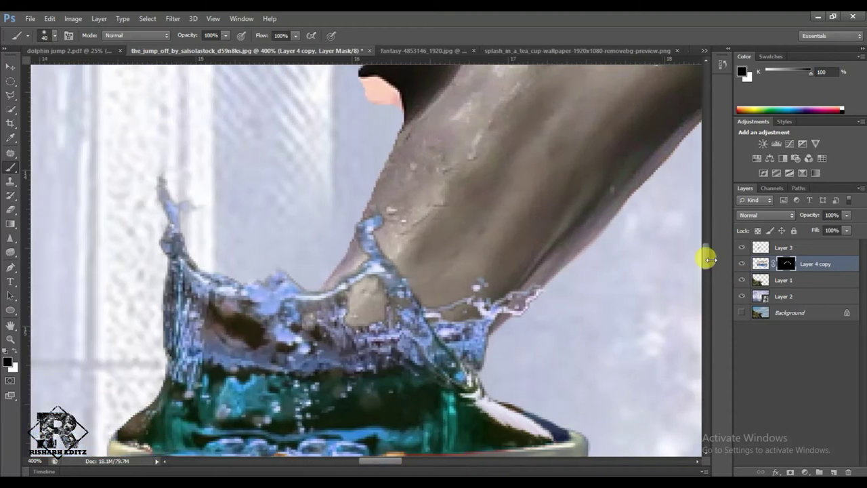
{"action": "left_click_drag", "start_coordinate": [707, 262], "coordinate": [707, 255]}
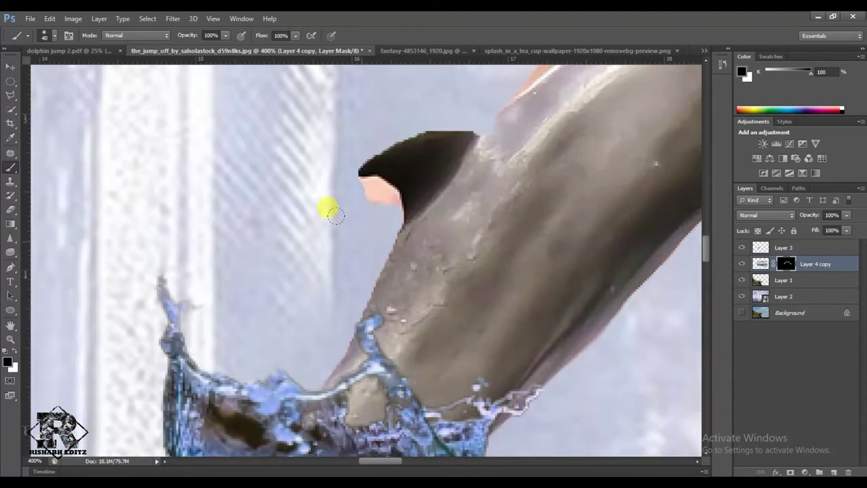
{"action": "left_click_drag", "start_coordinate": [330, 190], "coordinate": [337, 188]}
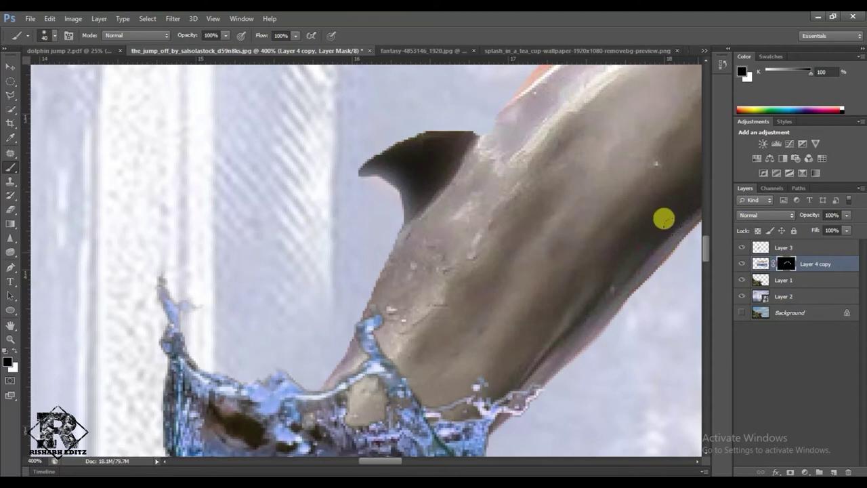
Step: Mask out the pink patch beside the neighbouring dolphin's head
{"action": "left_click_drag", "start_coordinate": [704, 246], "coordinate": [709, 232]}
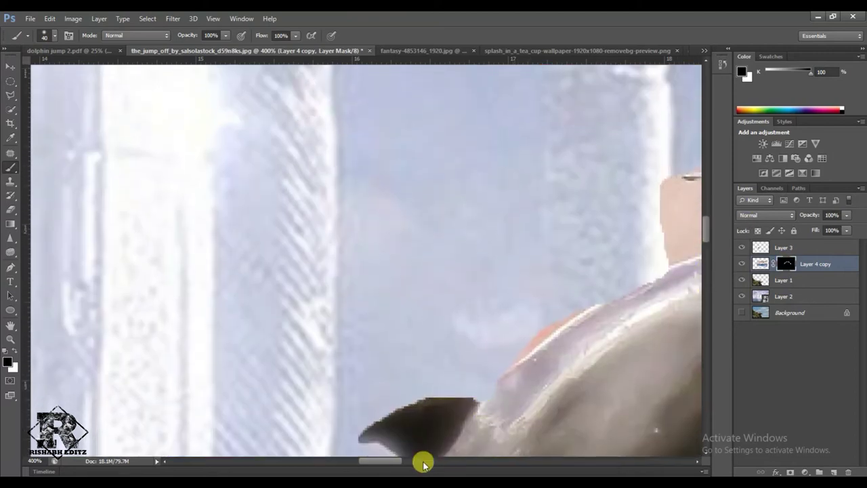
{"action": "mouse_move", "coordinate": [391, 461]}
{"action": "left_mouse_down"}
{"action": "mouse_move", "coordinate": [425, 463]}
{"action": "mouse_move", "coordinate": [400, 461]}
{"action": "left_mouse_up"}
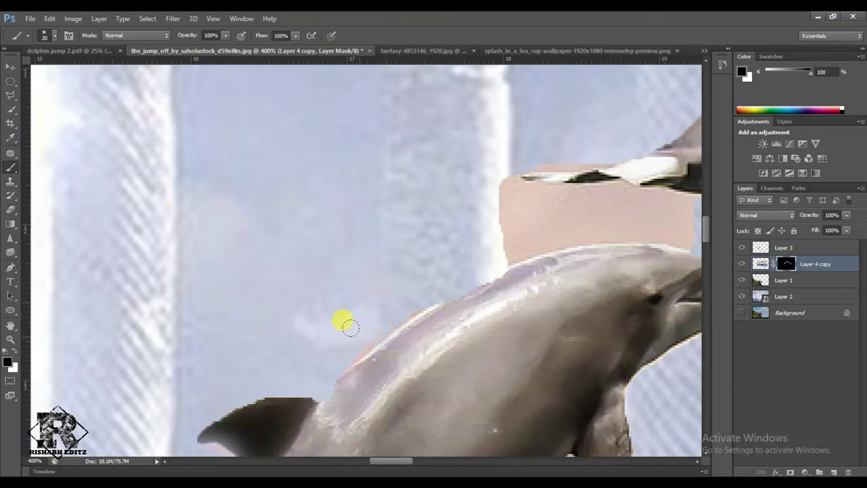
{"action": "left_click_drag", "start_coordinate": [421, 272], "coordinate": [490, 205]}
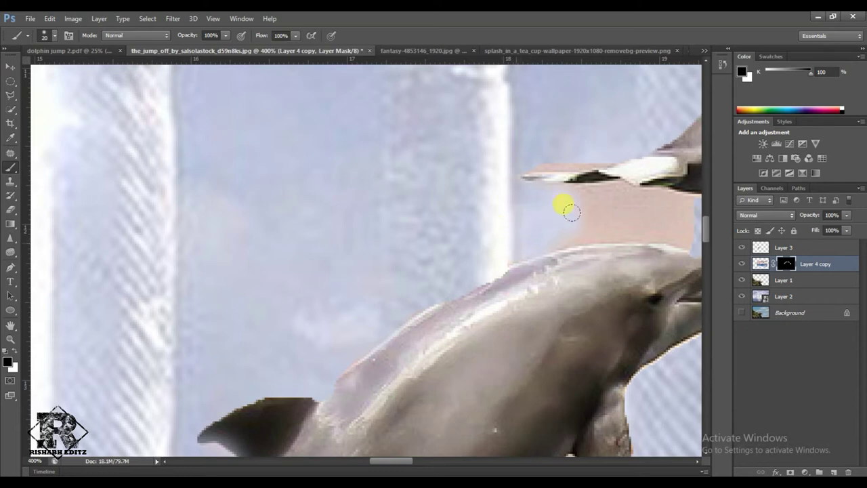
{"action": "left_click_drag", "start_coordinate": [572, 212], "coordinate": [548, 215]}
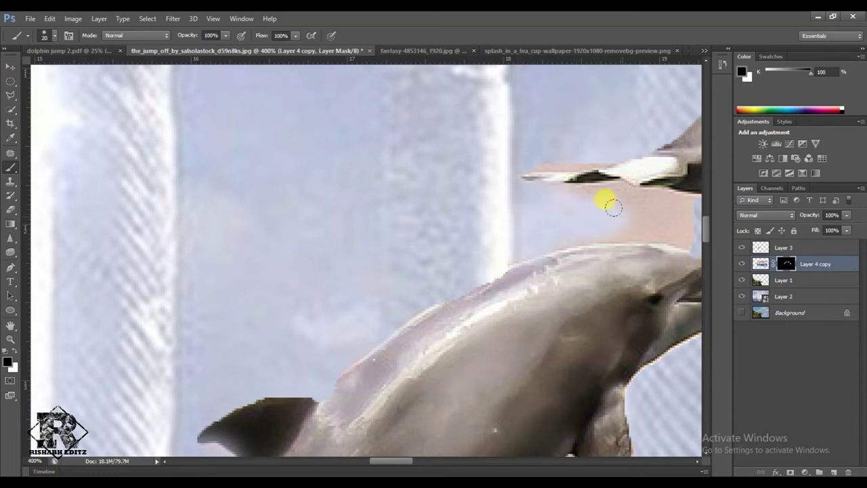
{"action": "mouse_move", "coordinate": [613, 207]}
{"action": "left_mouse_down"}
{"action": "mouse_move", "coordinate": [631, 194]}
{"action": "mouse_move", "coordinate": [603, 196]}
{"action": "left_mouse_up"}
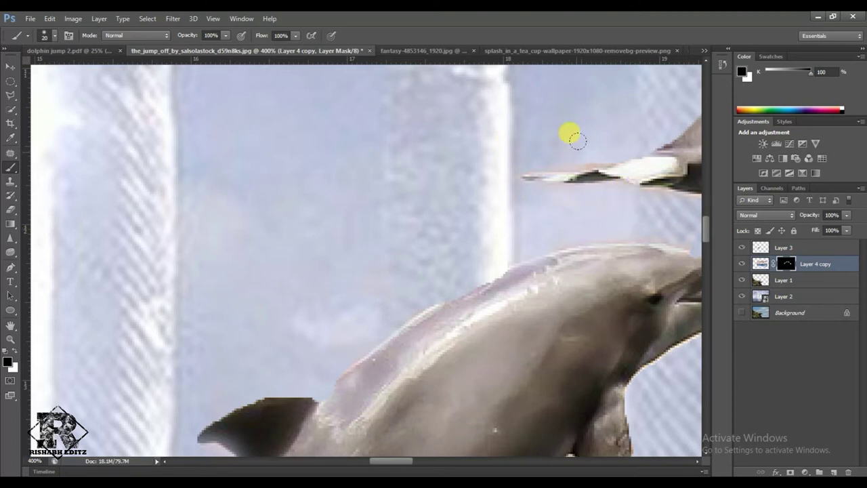
Step: Shrink the brush and mask the pinkish edge above the tail fluke
{"action": "scroll", "coordinate": [329, 364], "scroll_direction": "right", "scroll_amount": 5}
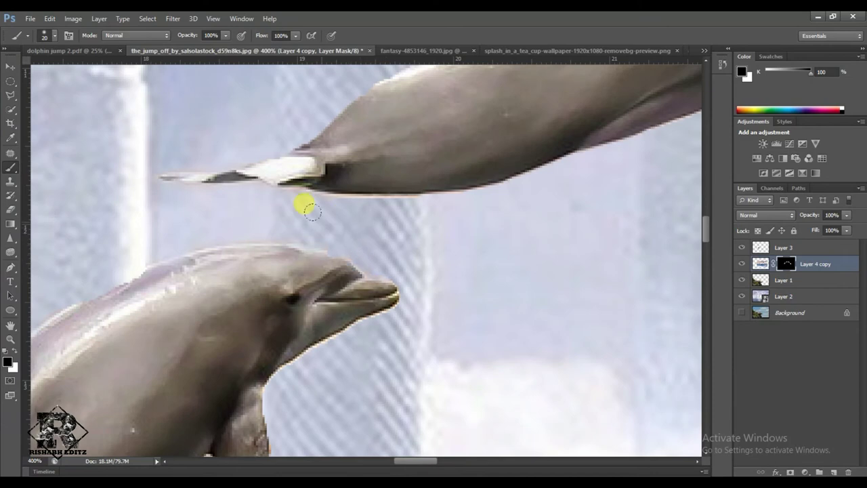
{"action": "scroll", "coordinate": [668, 200], "scroll_direction": "up", "scroll_amount": 3}
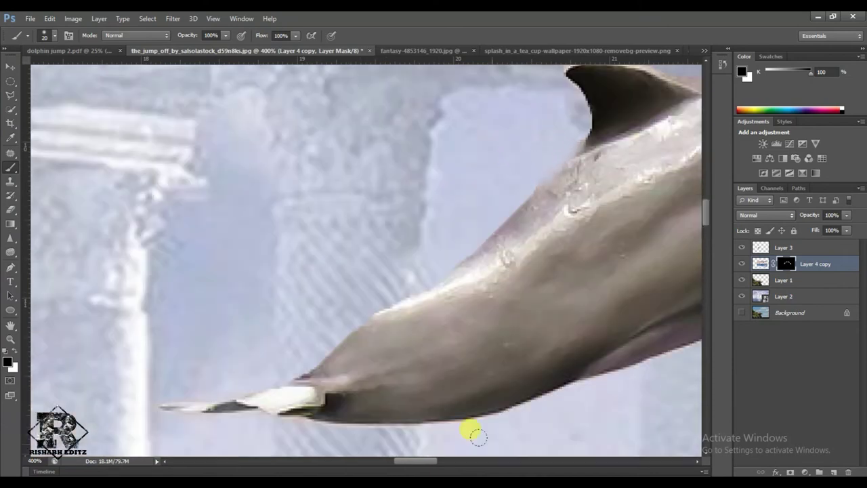
{"action": "scroll", "coordinate": [472, 430], "scroll_direction": "right", "scroll_amount": 3}
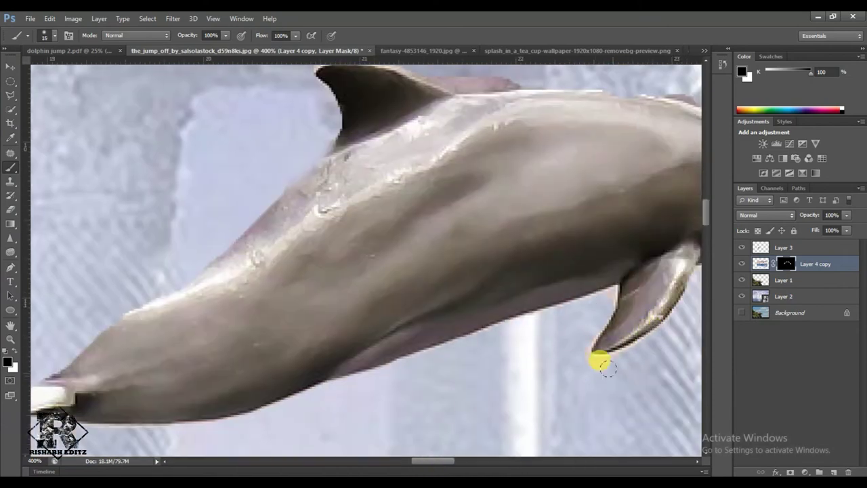
{"action": "key", "text": "bracketleft"}
{"action": "key", "text": "bracketleft"}
{"action": "key", "text": "bracketleft"}
{"action": "scroll", "coordinate": [706, 199], "scroll_direction": "down", "scroll_amount": 1}
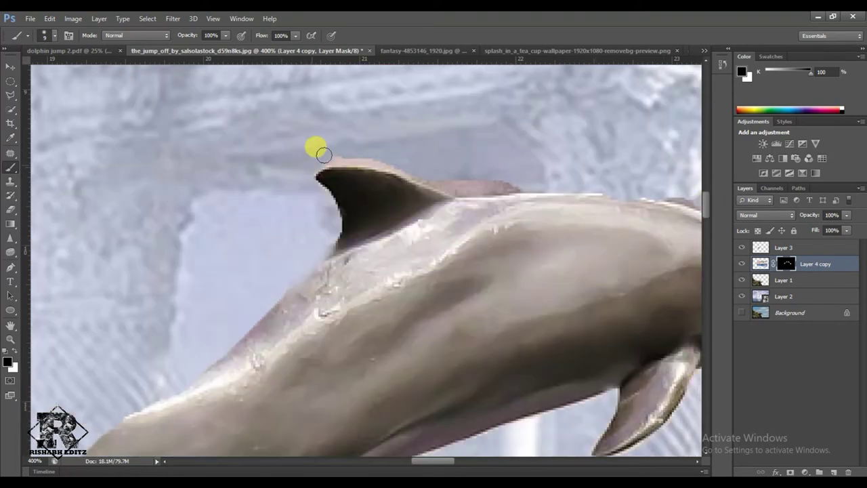
{"action": "scroll", "coordinate": [316, 145], "scroll_direction": "up", "scroll_amount": 3}
{"action": "scroll", "coordinate": [234, 170], "scroll_direction": "up", "scroll_amount": 1}
{"action": "scroll", "coordinate": [263, 267], "scroll_direction": "right", "scroll_amount": 5}
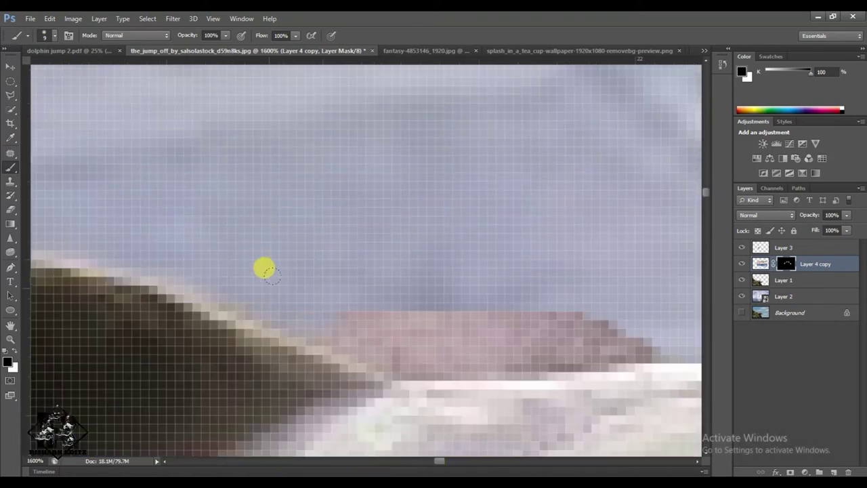
{"action": "scroll", "coordinate": [452, 464], "scroll_direction": "right", "scroll_amount": 5}
{"action": "scroll", "coordinate": [452, 465], "scroll_direction": "down", "scroll_amount": 3}
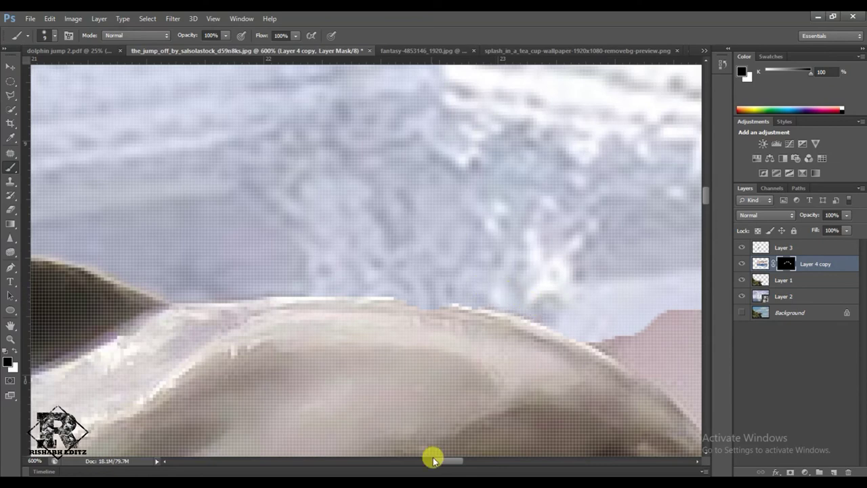
{"action": "scroll", "coordinate": [436, 458], "scroll_direction": "right", "scroll_amount": 3}
{"action": "left_click_drag", "start_coordinate": [403, 295], "coordinate": [616, 344]}
Step: Paint black along the dolphins' heads and bellies to remove remaining pink areas
{"action": "scroll", "coordinate": [707, 197], "scroll_direction": "down", "scroll_amount": 3}
{"action": "mouse_move", "coordinate": [256, 151]}
{"action": "left_mouse_down"}
{"action": "mouse_move", "coordinate": [381, 248]}
{"action": "mouse_move", "coordinate": [433, 191]}
{"action": "left_mouse_up"}
{"action": "scroll", "coordinate": [422, 455], "scroll_direction": "down", "scroll_amount": 5}
{"action": "scroll", "coordinate": [605, 414], "scroll_direction": "up", "scroll_amount": 3}
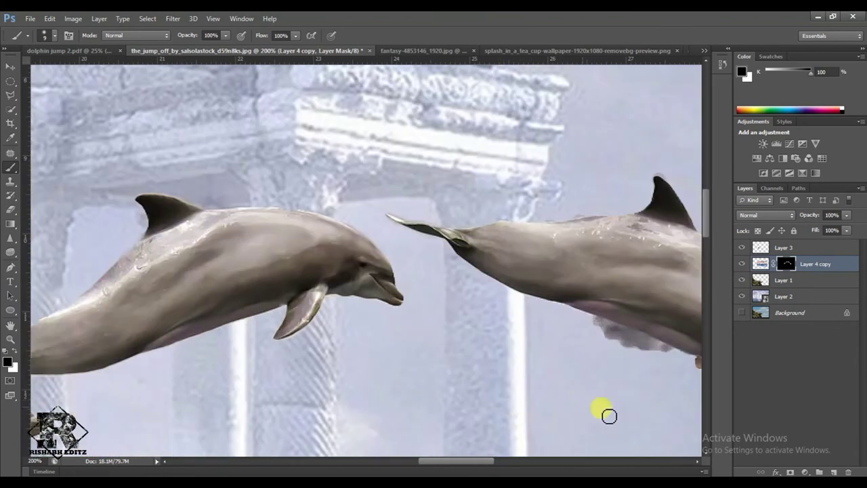
{"action": "scroll", "coordinate": [453, 406], "scroll_direction": "up", "scroll_amount": 2}
{"action": "scroll", "coordinate": [707, 209], "scroll_direction": "right", "scroll_amount": 2}
{"action": "scroll", "coordinate": [707, 210], "scroll_direction": "down", "scroll_amount": 5}
{"action": "mouse_move", "coordinate": [279, 207]}
{"action": "left_mouse_down"}
{"action": "mouse_move", "coordinate": [203, 151]}
{"action": "mouse_move", "coordinate": [368, 225]}
{"action": "mouse_move", "coordinate": [263, 182]}
{"action": "mouse_move", "coordinate": [363, 232]}
{"action": "left_mouse_up"}
Step: Restore over-painted areas with white, then hide the dark patch above the dolphin's back
{"action": "key", "text": "x"}
{"action": "left_click_drag", "start_coordinate": [535, 275], "coordinate": [582, 265]}
{"action": "scroll", "coordinate": [583, 265], "scroll_direction": "right", "scroll_amount": 3}
{"action": "key", "text": "x"}
{"action": "mouse_move", "coordinate": [542, 135]}
{"action": "left_mouse_down"}
{"action": "mouse_move", "coordinate": [513, 82]}
{"action": "mouse_move", "coordinate": [565, 159]}
{"action": "mouse_move", "coordinate": [515, 97]}
{"action": "left_mouse_up"}
{"action": "scroll", "coordinate": [486, 214], "scroll_direction": "up", "scroll_amount": 5}
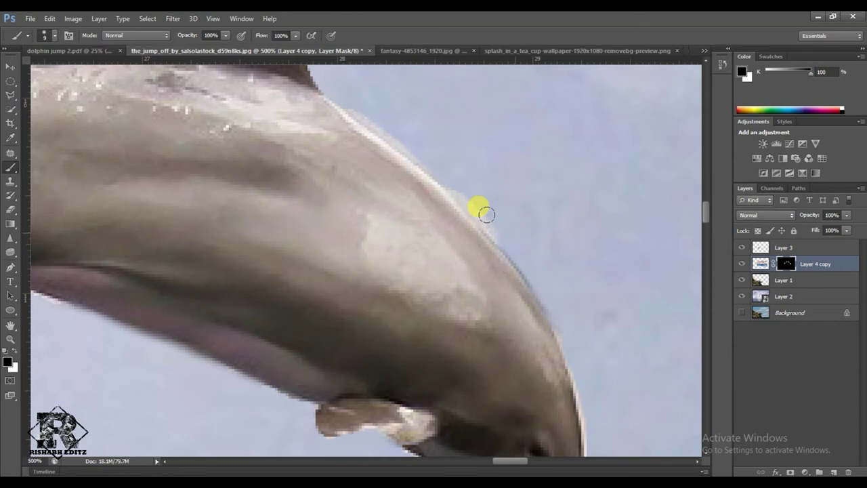
{"action": "scroll", "coordinate": [703, 210], "scroll_direction": "up", "scroll_amount": 6}
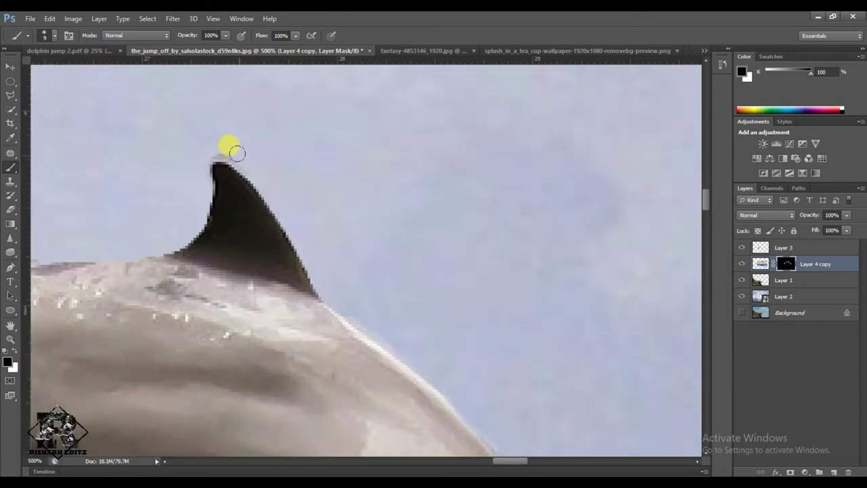
{"action": "key", "text": "ctrl+minus"}
{"action": "key", "text": "ctrl+minus"}
{"action": "key", "text": "ctrl+minus"}
{"action": "key", "text": "ctrl+minus"}
{"action": "key", "text": "ctrl+minus"}
{"action": "key", "text": "ctrl+minus"}
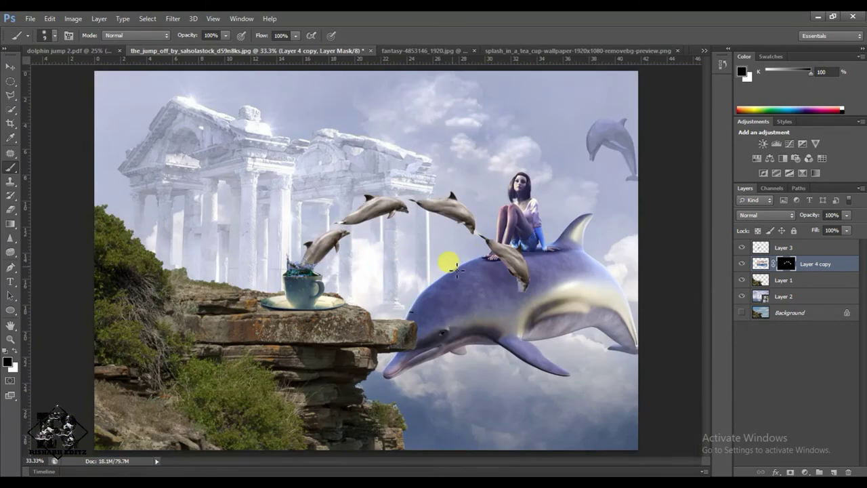
Step: Deselect and hide the light patch below the small dolphin's head
{"action": "scroll", "coordinate": [451, 264], "scroll_direction": "up", "scroll_amount": 6}
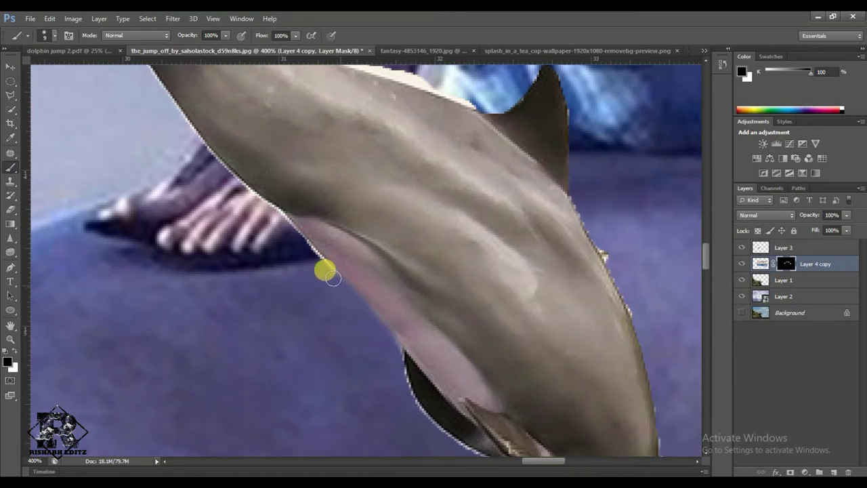
{"action": "key", "text": "ctrl+d"}
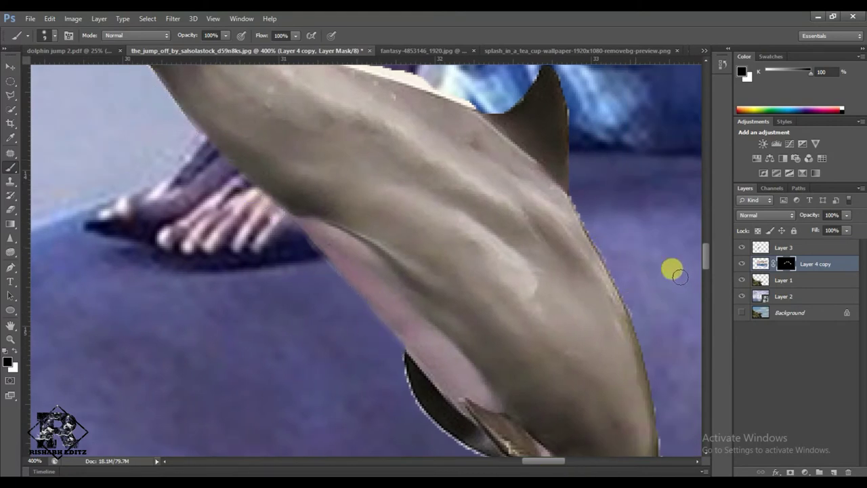
{"action": "scroll", "coordinate": [678, 275], "scroll_direction": "down", "scroll_amount": 5}
{"action": "mouse_move", "coordinate": [532, 182]}
{"action": "left_mouse_down"}
{"action": "mouse_move", "coordinate": [579, 310]}
{"action": "mouse_move", "coordinate": [556, 221]}
{"action": "mouse_move", "coordinate": [613, 289]}
{"action": "left_mouse_up"}
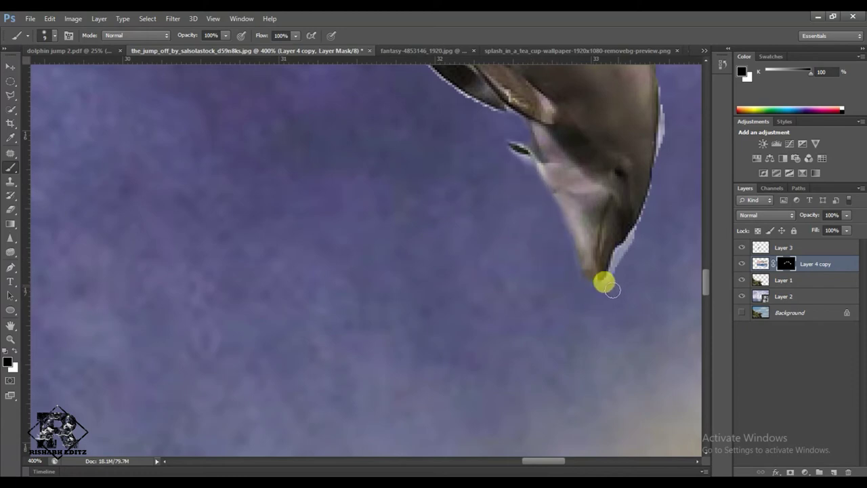
Step: Smooth the small dolphin's jagged back edge on the layer mask
{"action": "left_click_drag", "start_coordinate": [662, 164], "coordinate": [658, 339]}
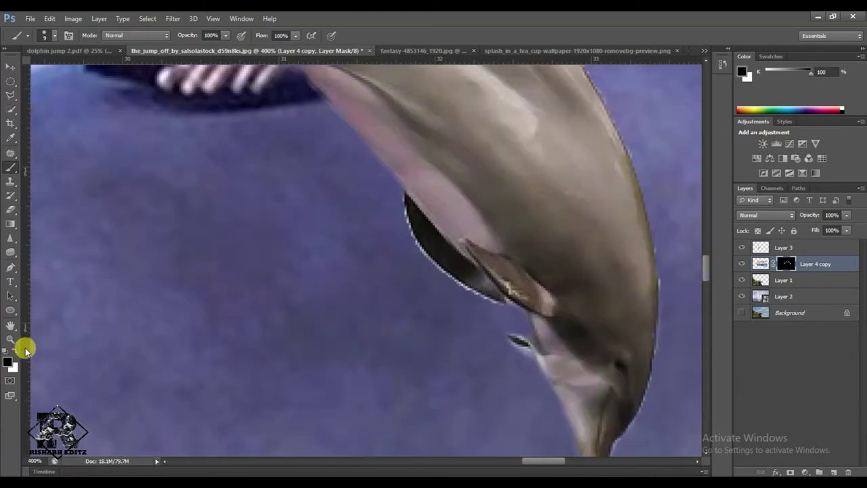
{"action": "left_click", "coordinate": [707, 261]}
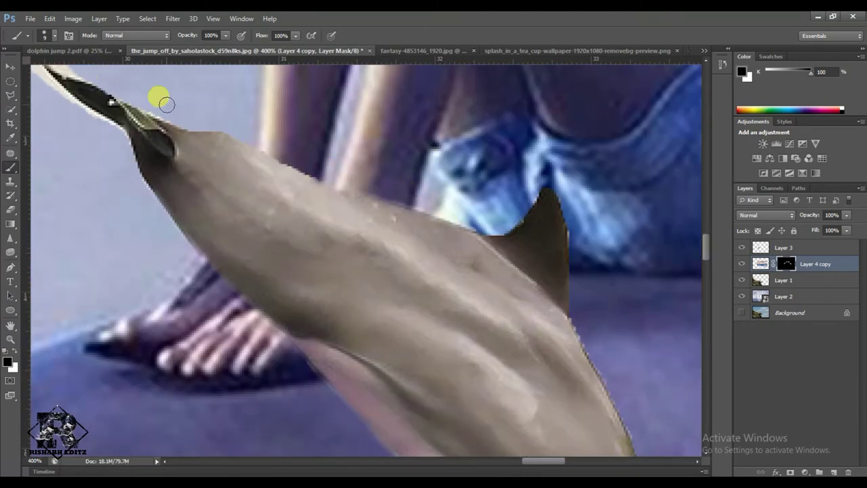
{"action": "left_click_drag", "start_coordinate": [310, 180], "coordinate": [180, 136]}
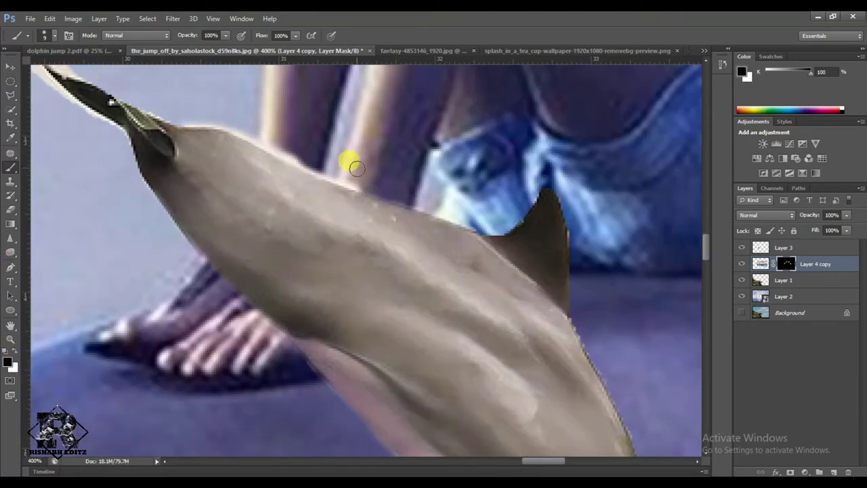
{"action": "scroll", "coordinate": [677, 312], "scroll_direction": "up", "scroll_amount": 3}
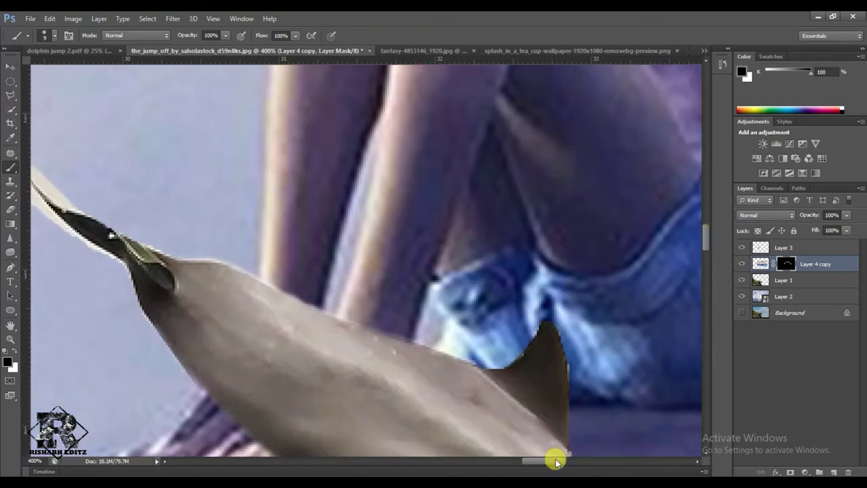
{"action": "left_click_drag", "start_coordinate": [555, 462], "coordinate": [531, 462]}
{"action": "mouse_move", "coordinate": [345, 139]}
{"action": "left_mouse_down"}
{"action": "mouse_move", "coordinate": [393, 186]}
{"action": "mouse_move", "coordinate": [356, 194]}
{"action": "mouse_move", "coordinate": [451, 258]}
{"action": "left_mouse_up"}
{"action": "key", "text": "ctrl+0"}
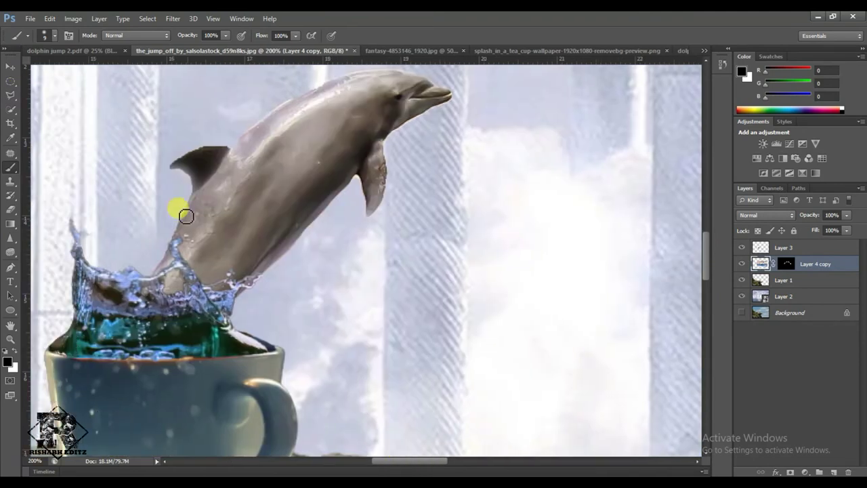
Step: Switch to the Move tool and operate the Layer menu and a dialog
{"action": "key", "text": "v"}
{"action": "scroll", "coordinate": [203, 223], "scroll_direction": "down", "scroll_amount": 5}
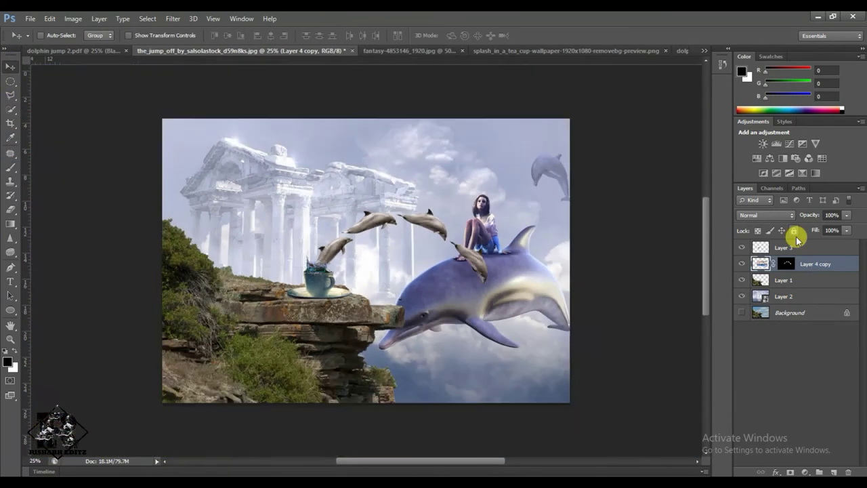
{"action": "right_click", "coordinate": [783, 296]}
{"action": "left_click", "coordinate": [98, 18]}
{"action": "left_click", "coordinate": [298, 180]}
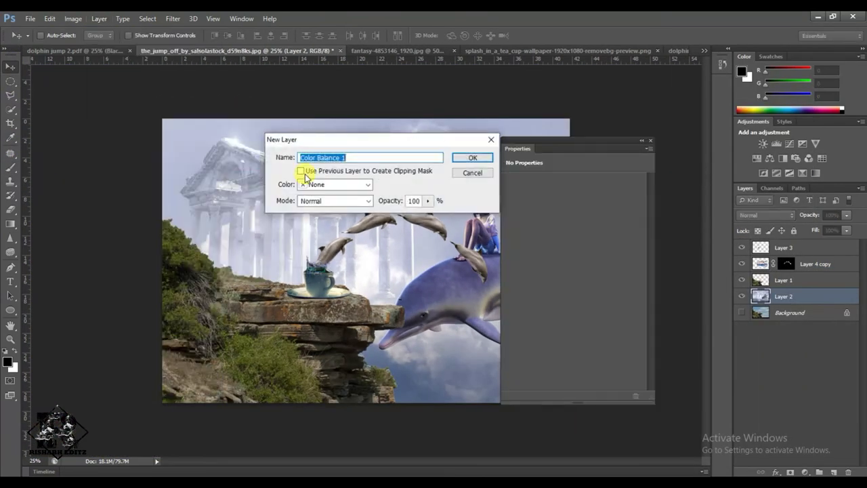
{"action": "left_click", "coordinate": [472, 157]}
{"action": "left_click", "coordinate": [635, 395]}
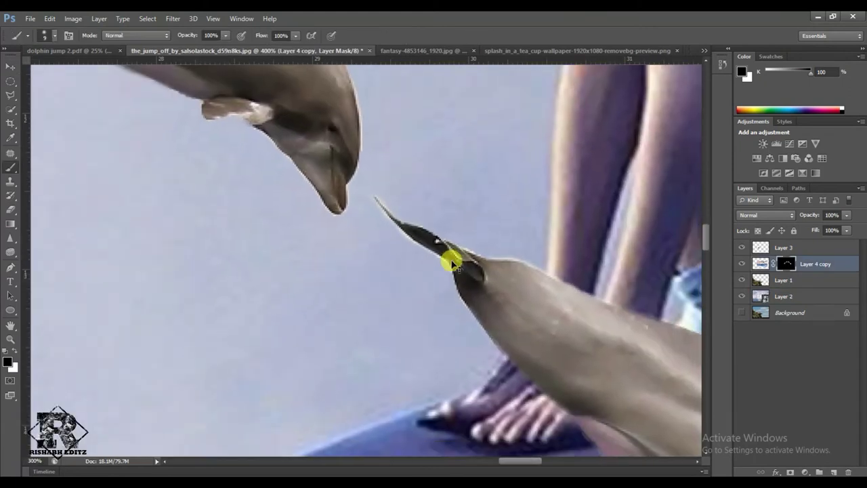
{"action": "scroll", "coordinate": [452, 264], "scroll_direction": "down", "scroll_amount": 8}
{"action": "scroll", "coordinate": [452, 265], "scroll_direction": "down", "scroll_amount": 2}
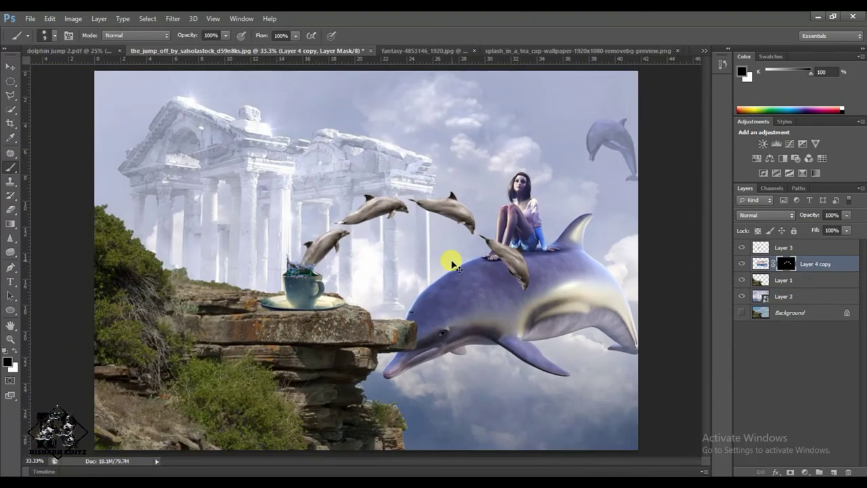
{"action": "scroll", "coordinate": [452, 264], "scroll_direction": "up", "scroll_amount": 4}
{"action": "scroll", "coordinate": [455, 264], "scroll_direction": "up", "scroll_amount": 4}
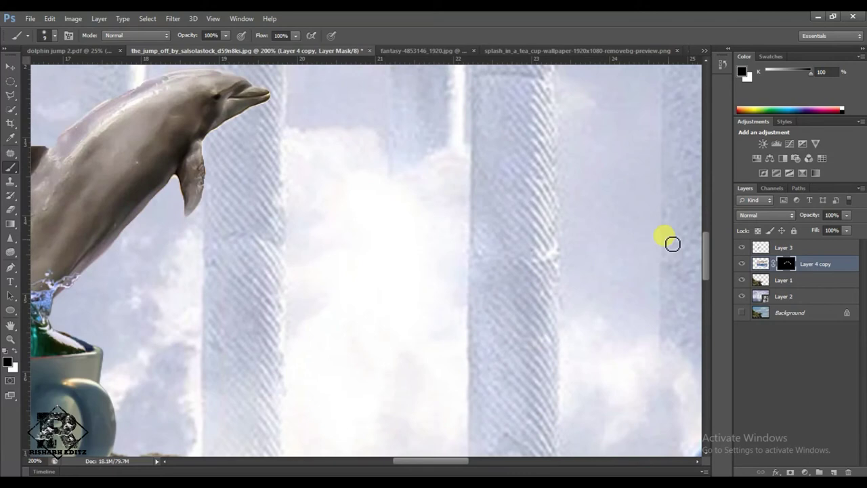
Step: Target the Layer 4 copy pixels and nudge the dolphin slightly left and up
{"action": "left_click", "coordinate": [761, 263]}
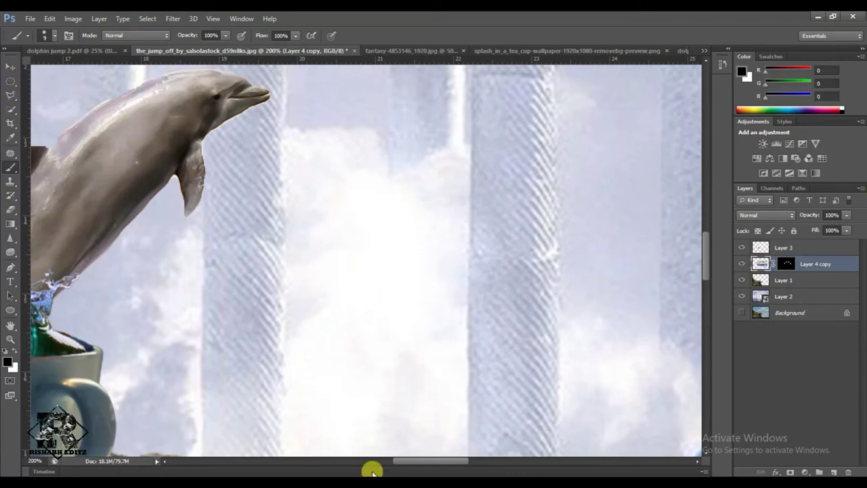
{"action": "scroll", "coordinate": [406, 457], "scroll_direction": "left", "scroll_amount": 3}
{"action": "scroll", "coordinate": [403, 456], "scroll_direction": "left", "scroll_amount": 1}
{"action": "scroll", "coordinate": [403, 460], "scroll_direction": "left", "scroll_amount": 2}
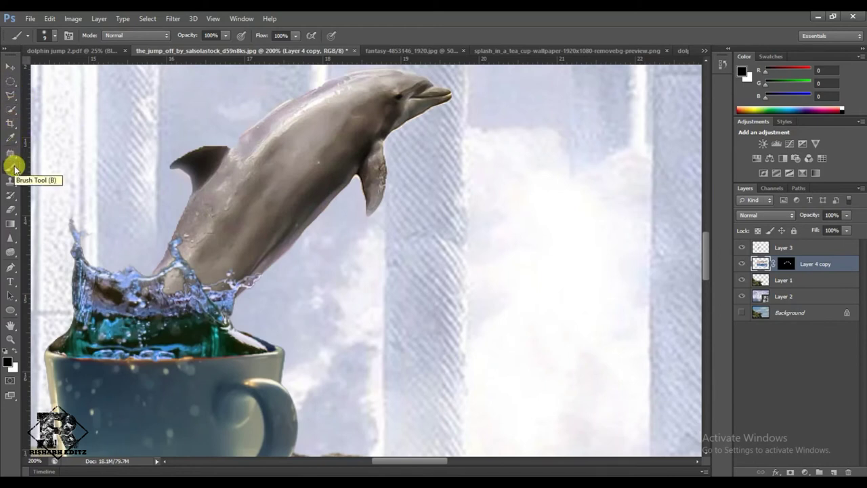
{"action": "left_click", "coordinate": [10, 65]}
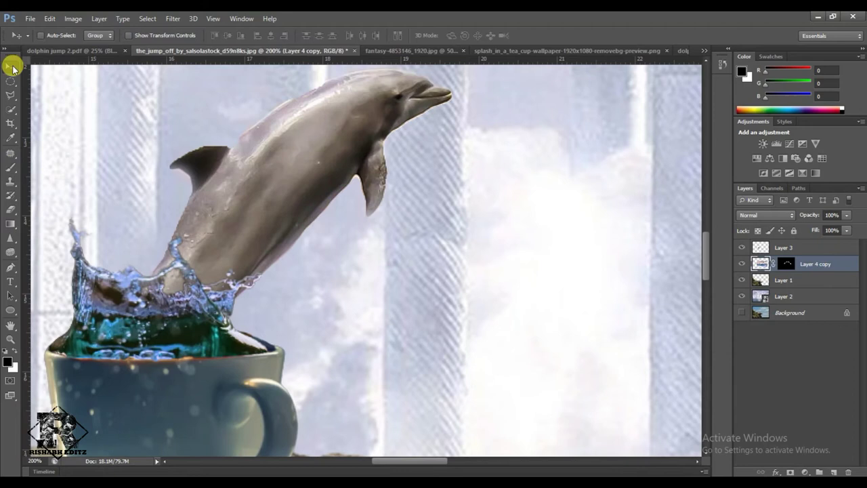
{"action": "left_click_drag", "start_coordinate": [212, 227], "coordinate": [204, 224]}
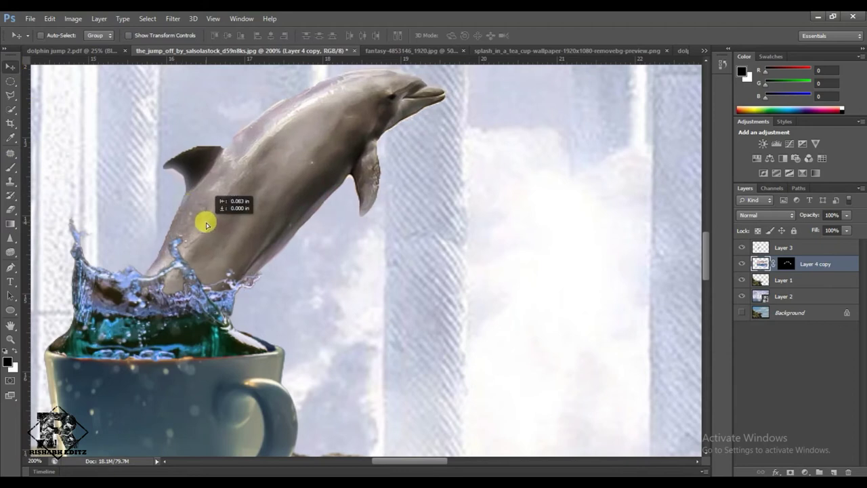
{"action": "key", "text": "ctrl+minus"}
{"action": "key", "text": "ctrl+minus"}
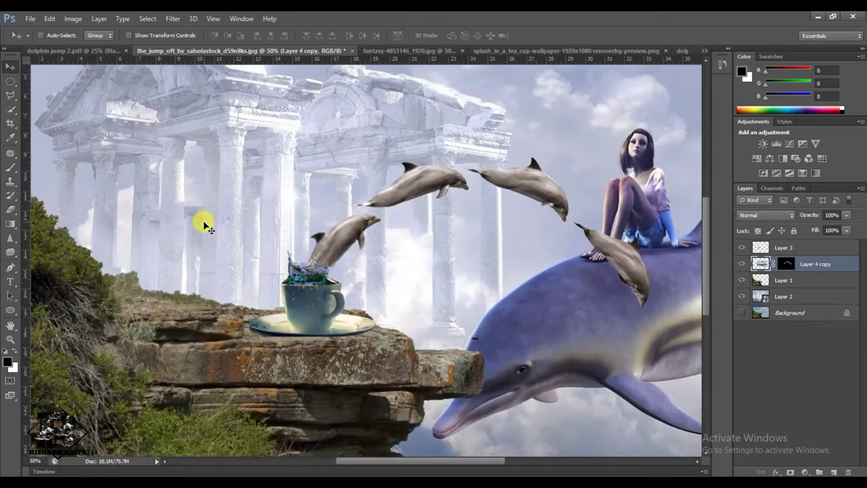
{"action": "key", "text": "ctrl+minus"}
{"action": "key", "text": "ctrl+minus"}
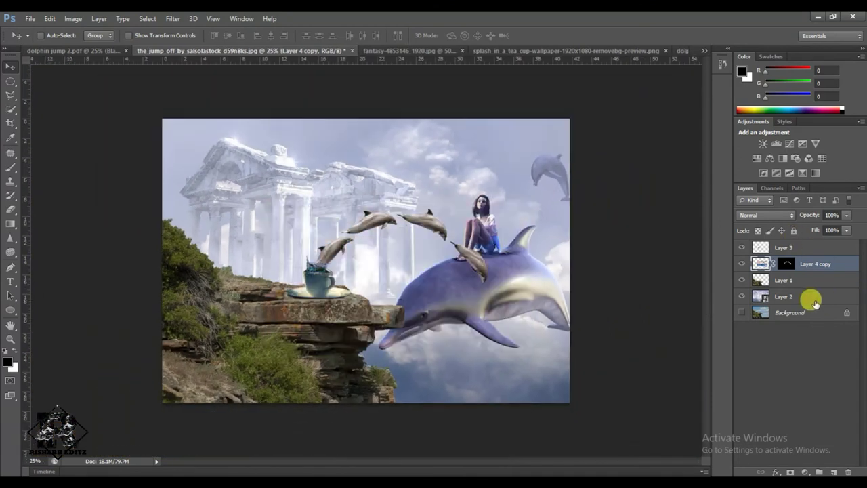
Step: Rasterize Layer 2 into an ordinary pixel layer
{"action": "left_click", "coordinate": [814, 301]}
{"action": "right_click", "coordinate": [813, 301]}
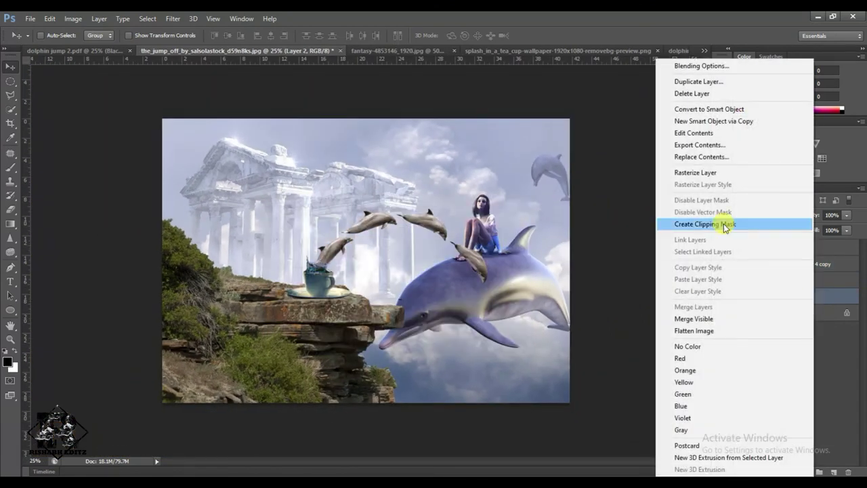
{"action": "left_click", "coordinate": [698, 172]}
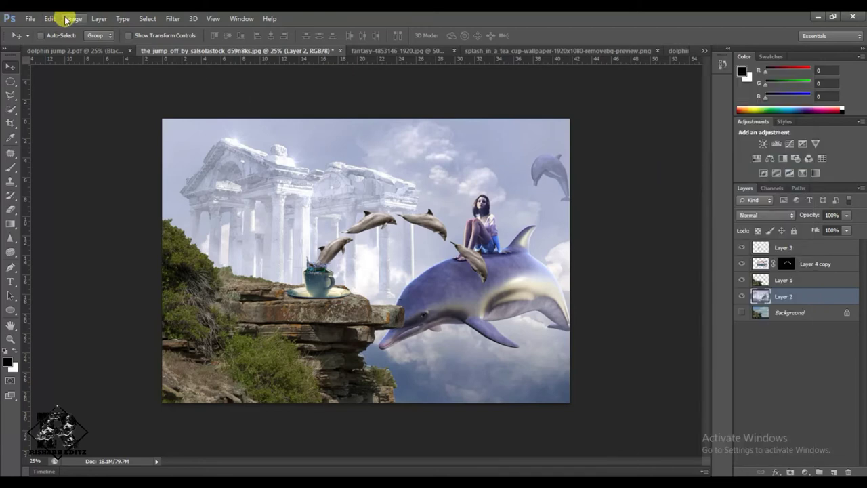
Step: Add a Color Balance adjustment clipped to Layer 2, then delete it
{"action": "left_click", "coordinate": [95, 18]}
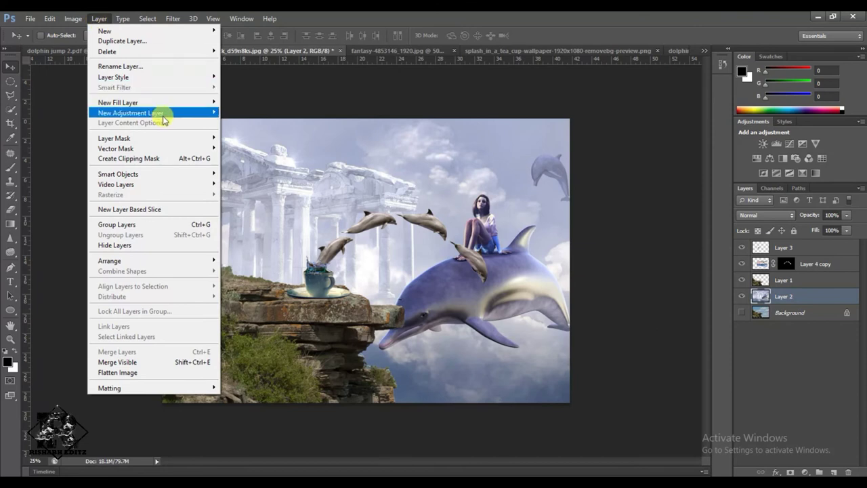
{"action": "mouse_move", "coordinate": [131, 112]}
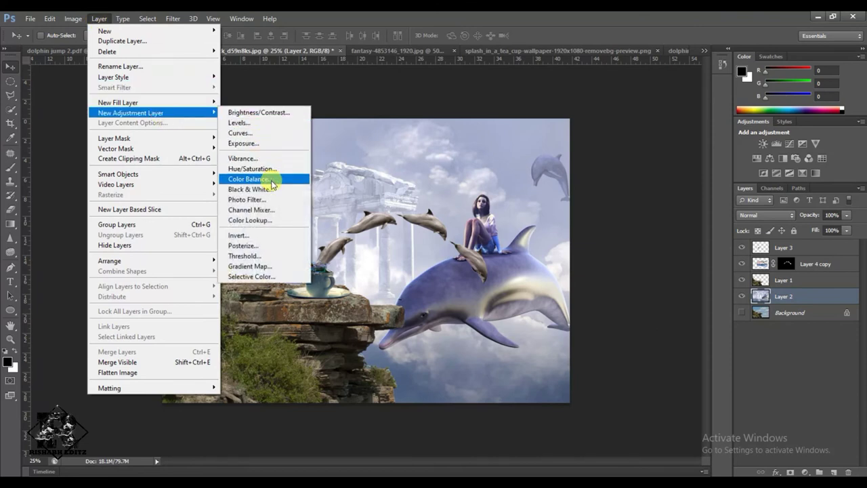
{"action": "left_click", "coordinate": [272, 185]}
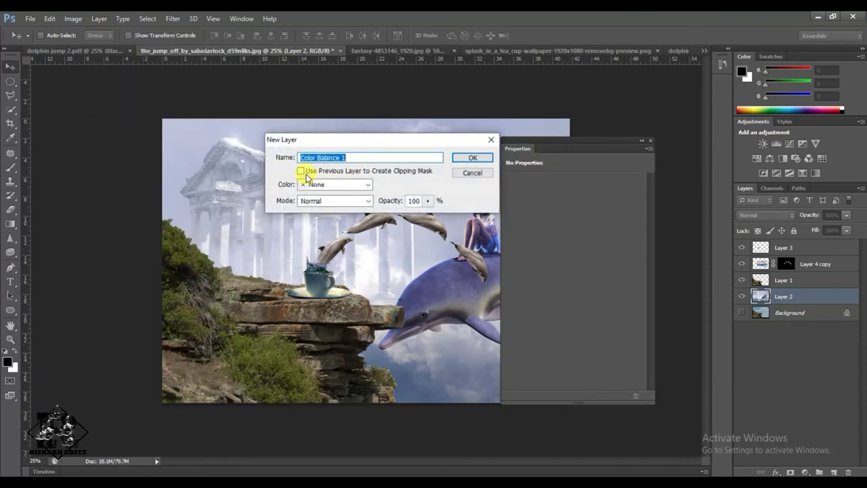
{"action": "left_click", "coordinate": [301, 171]}
{"action": "left_click", "coordinate": [478, 161]}
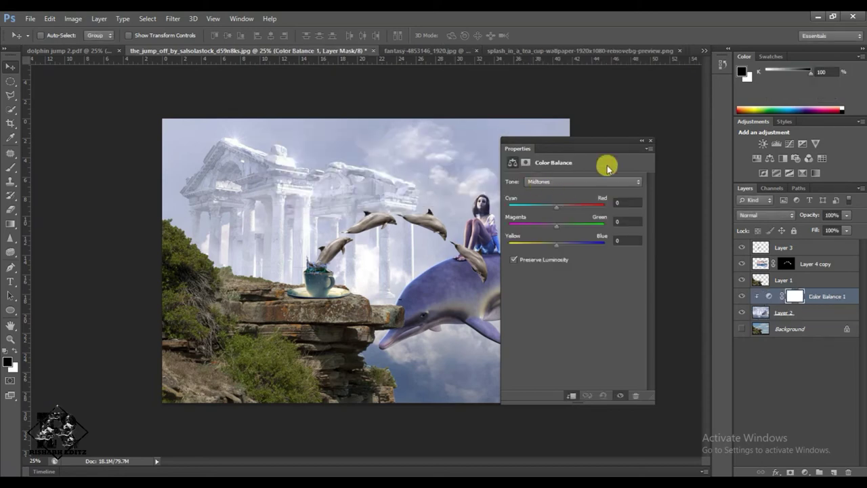
{"action": "left_click", "coordinate": [635, 396]}
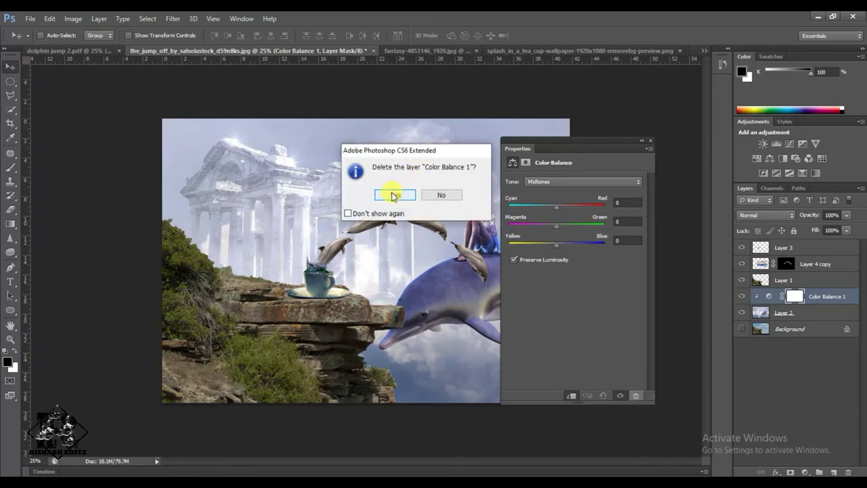
{"action": "left_click", "coordinate": [393, 196]}
{"action": "left_click", "coordinate": [100, 18]}
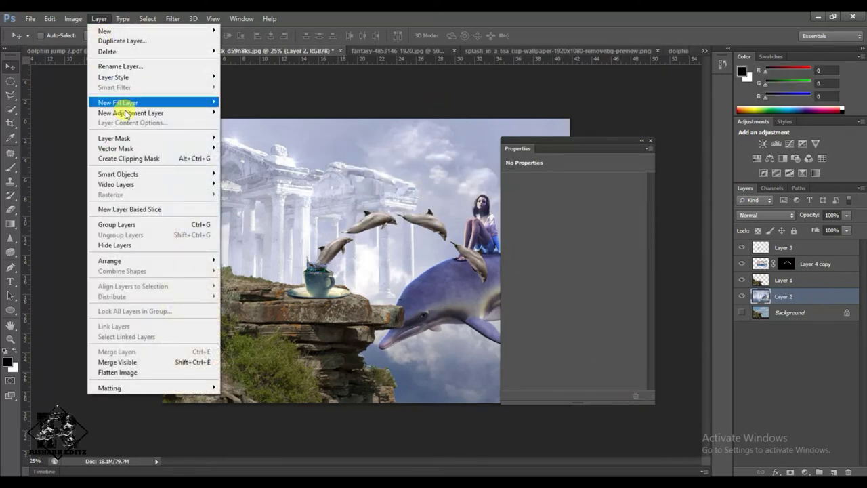
{"action": "mouse_move", "coordinate": [131, 112]}
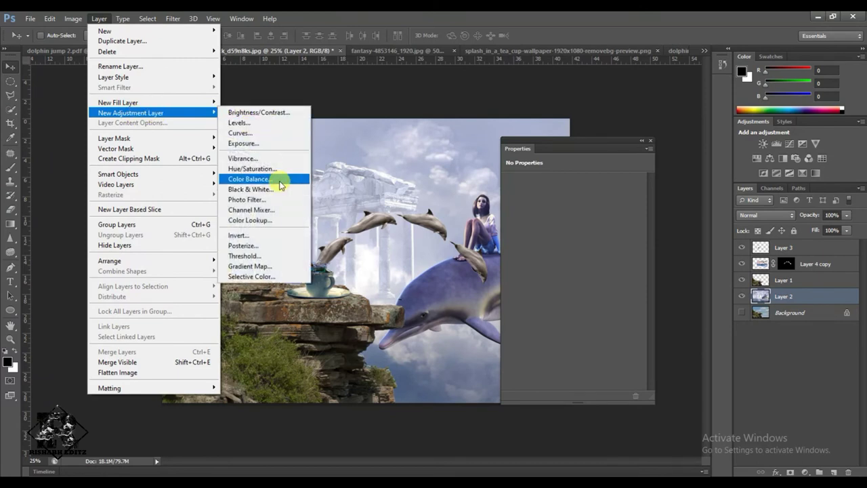
Step: Add a Black & White adjustment clipped to Layer 2 with Reds 7 and Blues 52
{"action": "left_click", "coordinate": [278, 191]}
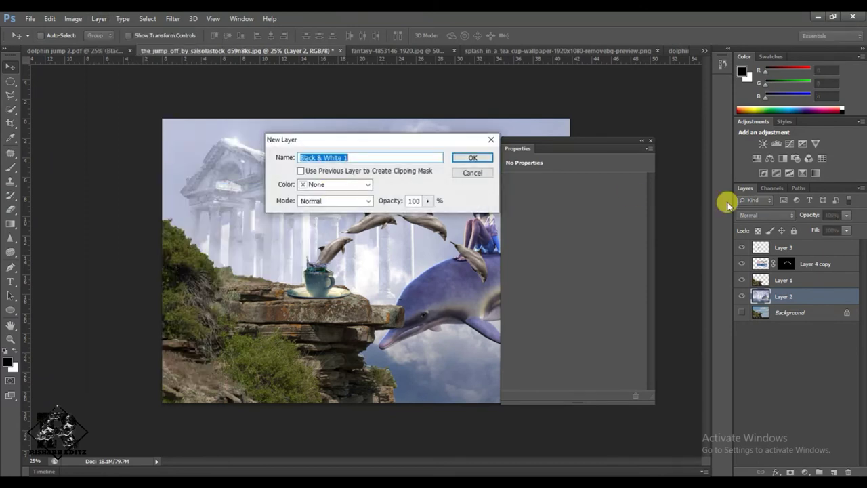
{"action": "left_click", "coordinate": [384, 157]}
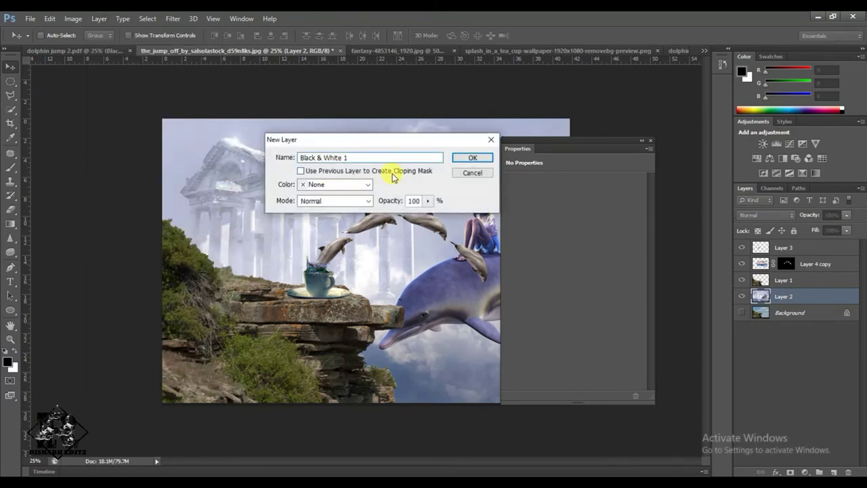
{"action": "left_click", "coordinate": [476, 158]}
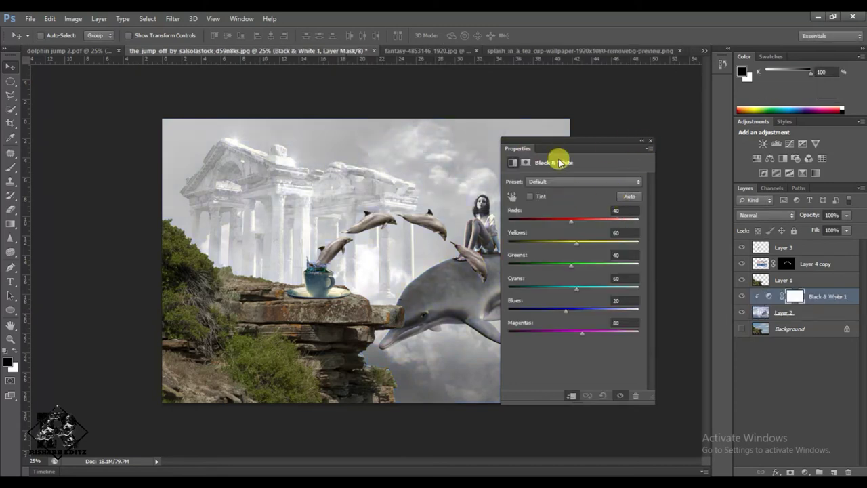
{"action": "left_click_drag", "start_coordinate": [560, 146], "coordinate": [667, 147]}
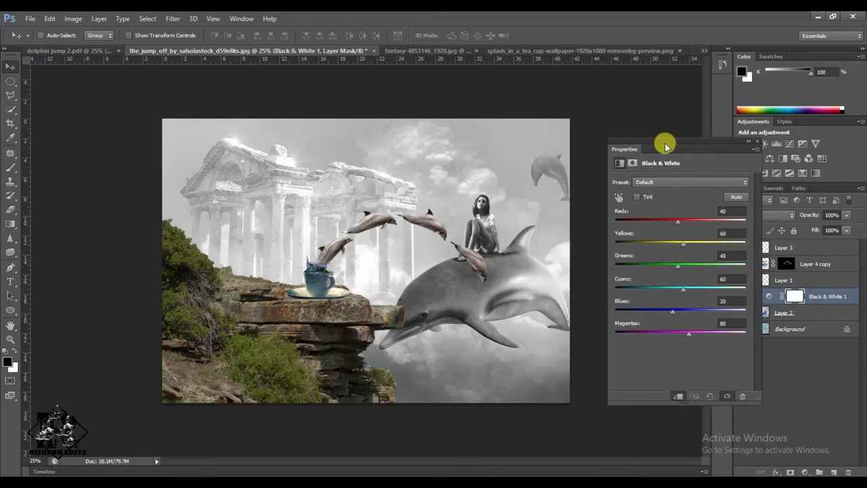
{"action": "mouse_move", "coordinate": [679, 224]}
{"action": "left_mouse_down"}
{"action": "mouse_move", "coordinate": [633, 223]}
{"action": "mouse_move", "coordinate": [668, 231]}
{"action": "mouse_move", "coordinate": [610, 246]}
{"action": "mouse_move", "coordinate": [691, 253]}
{"action": "mouse_move", "coordinate": [626, 263]}
{"action": "mouse_move", "coordinate": [736, 264]}
{"action": "mouse_move", "coordinate": [691, 265]}
{"action": "mouse_move", "coordinate": [621, 290]}
{"action": "mouse_move", "coordinate": [692, 292]}
{"action": "left_mouse_up"}
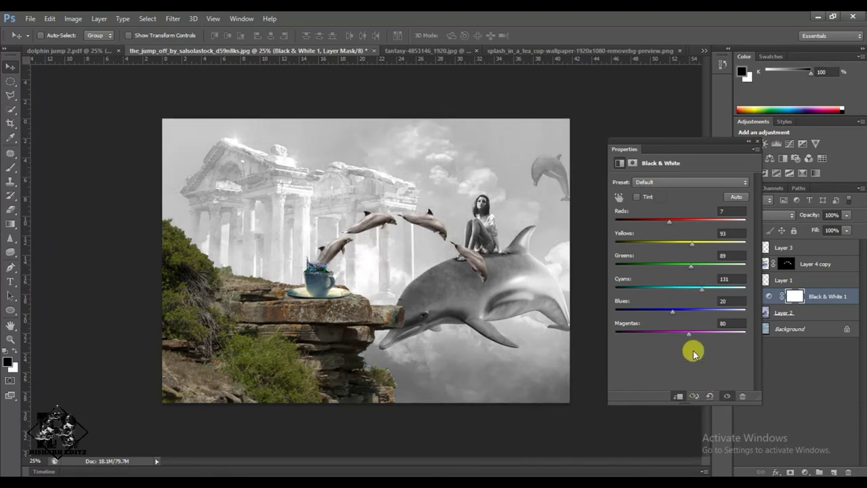
{"action": "mouse_move", "coordinate": [671, 310]}
{"action": "left_mouse_down"}
{"action": "mouse_move", "coordinate": [654, 312]}
{"action": "mouse_move", "coordinate": [685, 314]}
{"action": "left_mouse_up"}
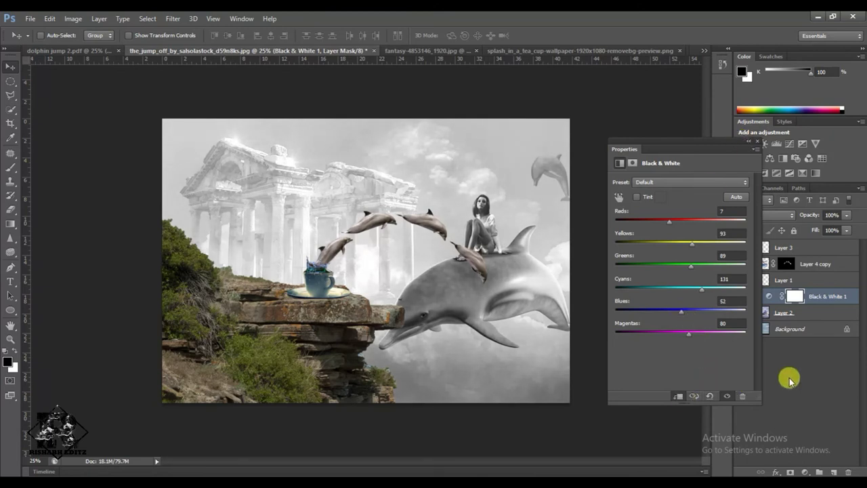
{"action": "left_click", "coordinate": [757, 145]}
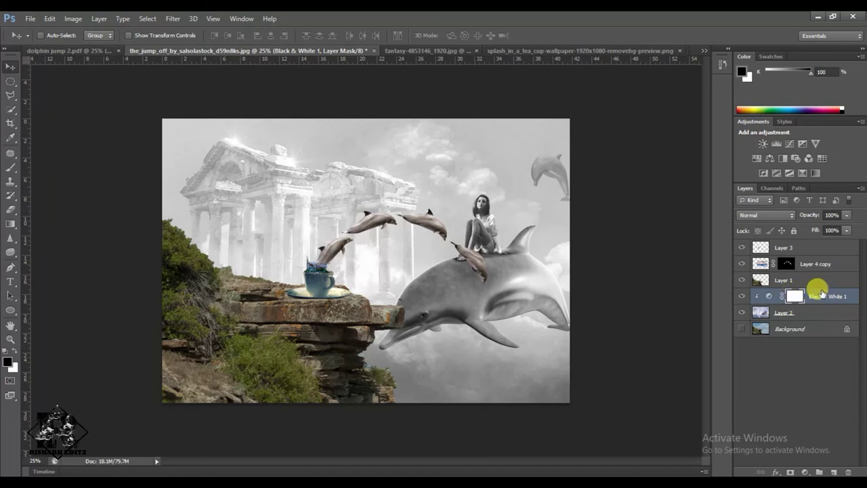
Step: Duplicate the Black & White adjustment and clip the copy to Layer 1
{"action": "right_click", "coordinate": [822, 296]}
{"action": "key", "text": "Escape"}
{"action": "key", "text": "ctrl+j"}
{"action": "left_click_drag", "start_coordinate": [824, 296], "coordinate": [819, 271]}
{"action": "double_click", "coordinate": [761, 280]}
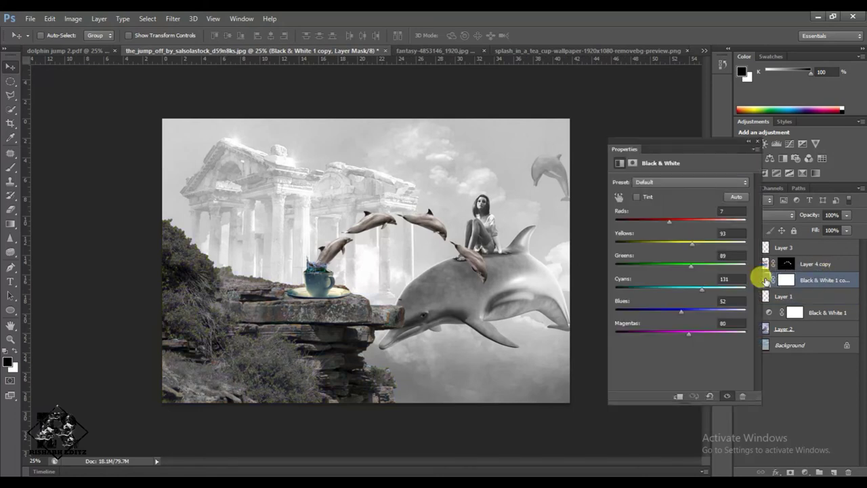
{"action": "left_click", "coordinate": [767, 279]}
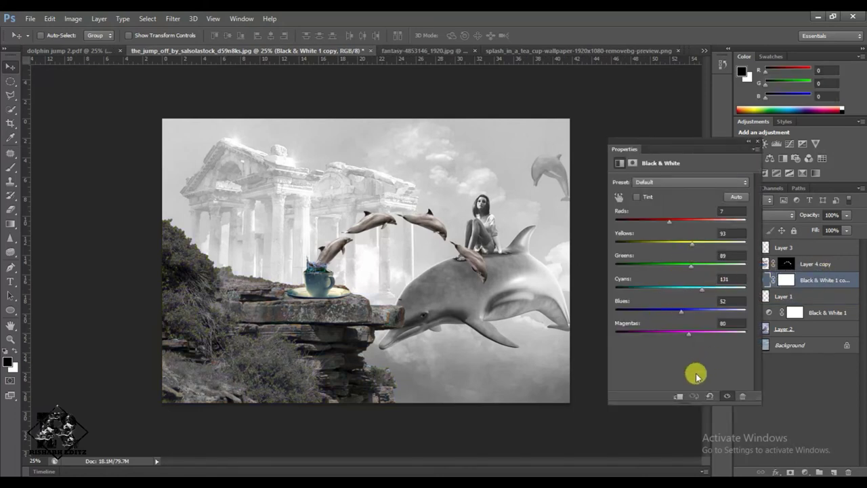
{"action": "left_click", "coordinate": [677, 397]}
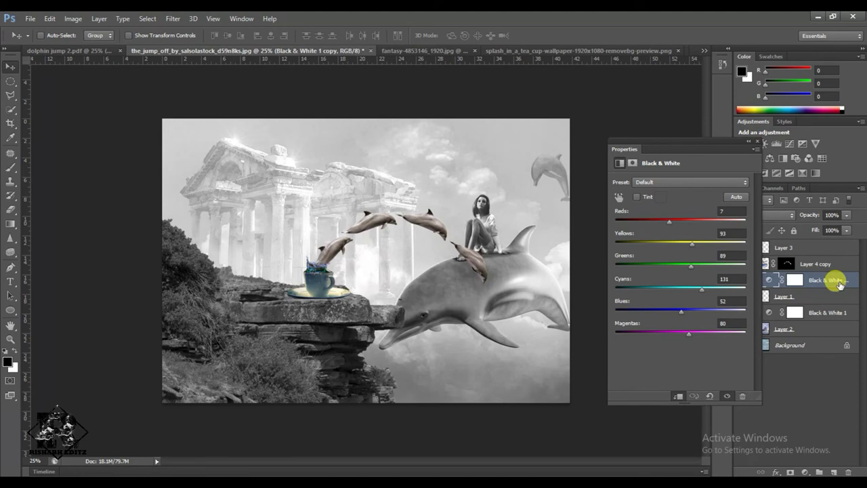
{"action": "left_click", "coordinate": [752, 141]}
Step: Add another Black & White copy below Layer 4 copy with Reds -138, Yellows -64
{"action": "key", "text": "ctrl+j"}
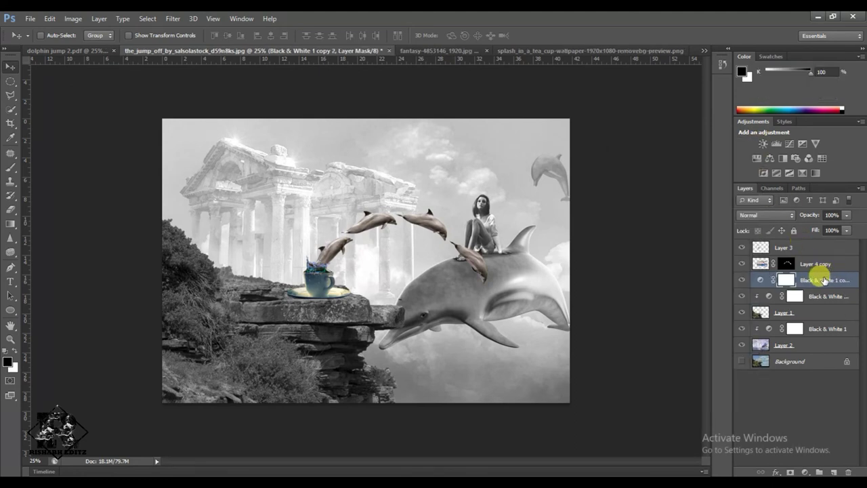
{"action": "left_click_drag", "start_coordinate": [828, 280], "coordinate": [822, 263]}
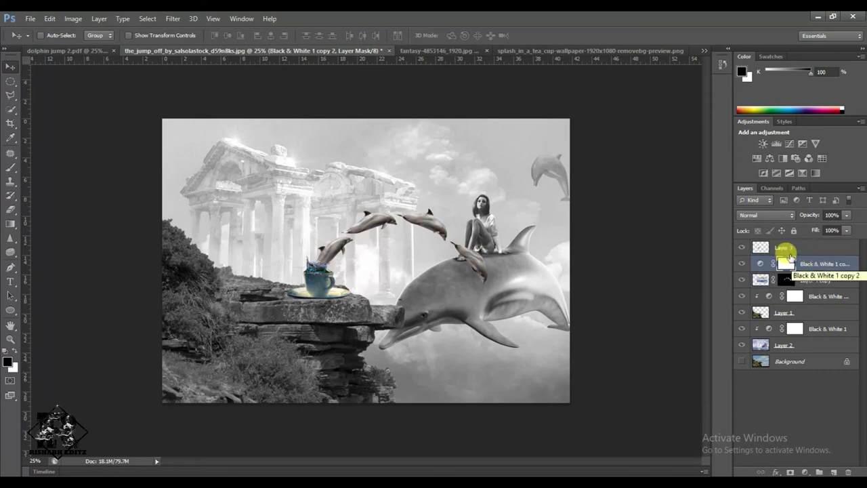
{"action": "double_click", "coordinate": [759, 264]}
{"action": "left_click_drag", "start_coordinate": [669, 220], "coordinate": [635, 220]}
{"action": "left_click_drag", "start_coordinate": [691, 242], "coordinate": [651, 249]}
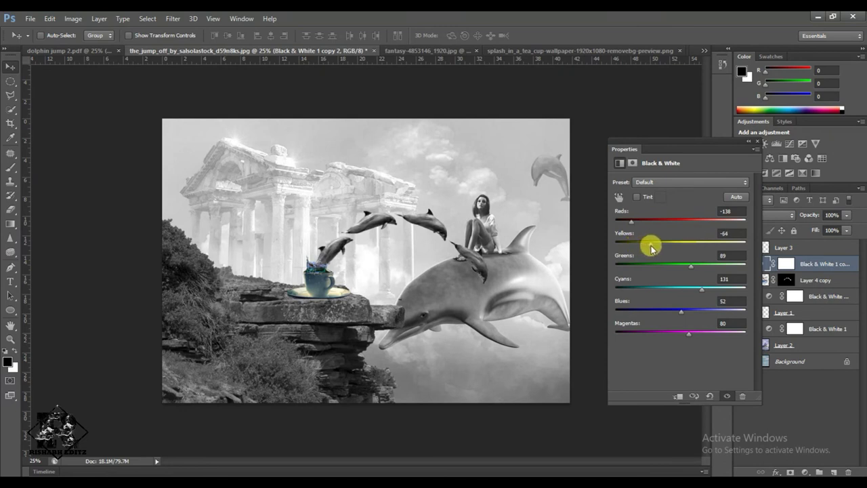
{"action": "left_click", "coordinate": [757, 141]}
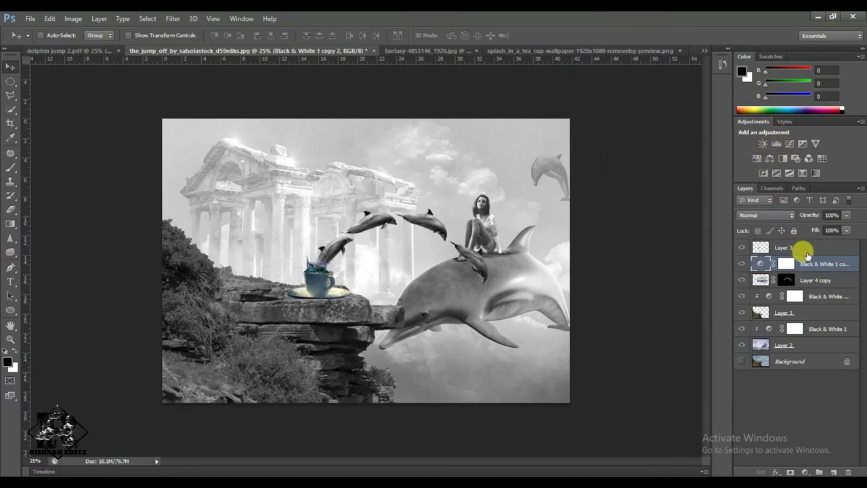
Step: Duplicate the Black & White adjustment layer and move the copy above Layer 3
{"action": "key", "text": "ctrl+j"}
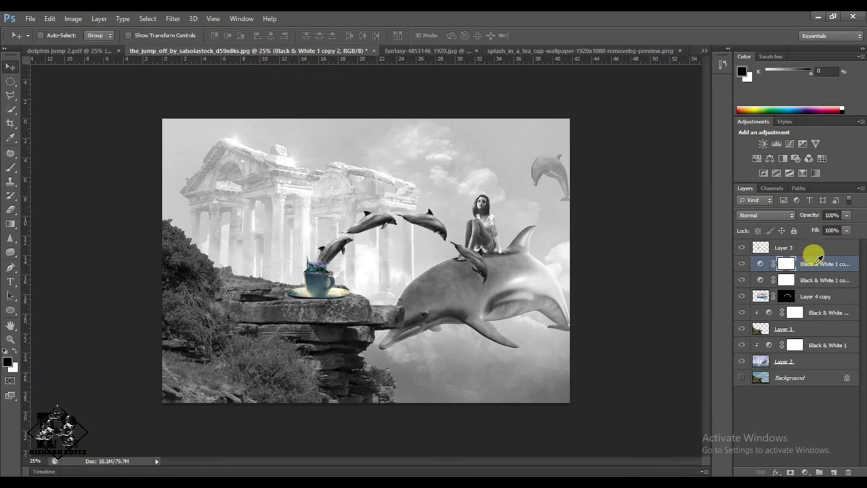
{"action": "left_click_drag", "start_coordinate": [817, 238], "coordinate": [816, 246]}
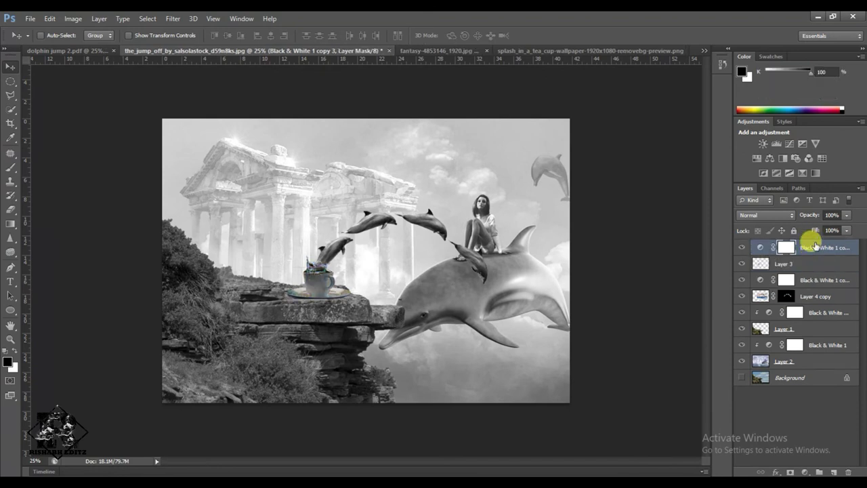
{"action": "double_click", "coordinate": [761, 247]}
Step: Set the copy to Reds 290, Yellows -200, Greens -200, Cyans 38, Blues -22
{"action": "left_click_drag", "start_coordinate": [631, 221], "coordinate": [744, 218]}
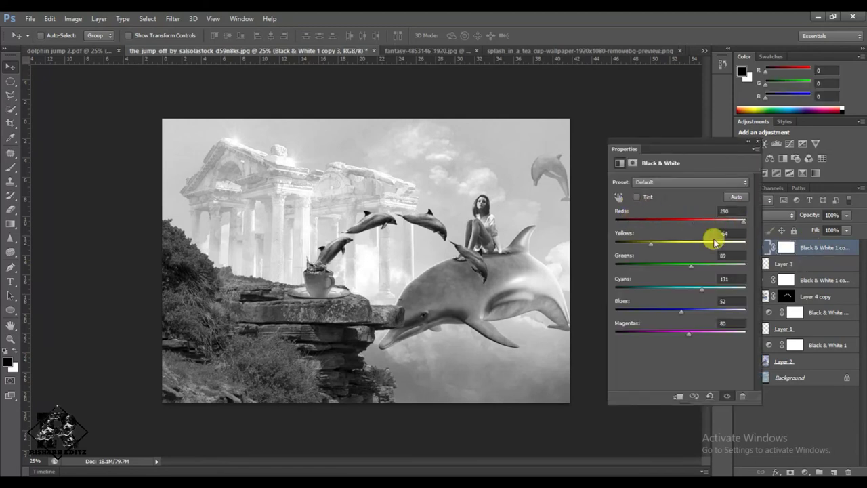
{"action": "mouse_move", "coordinate": [650, 244]}
{"action": "left_mouse_down"}
{"action": "mouse_move", "coordinate": [616, 242]}
{"action": "mouse_move", "coordinate": [759, 250]}
{"action": "mouse_move", "coordinate": [610, 248]}
{"action": "left_mouse_up"}
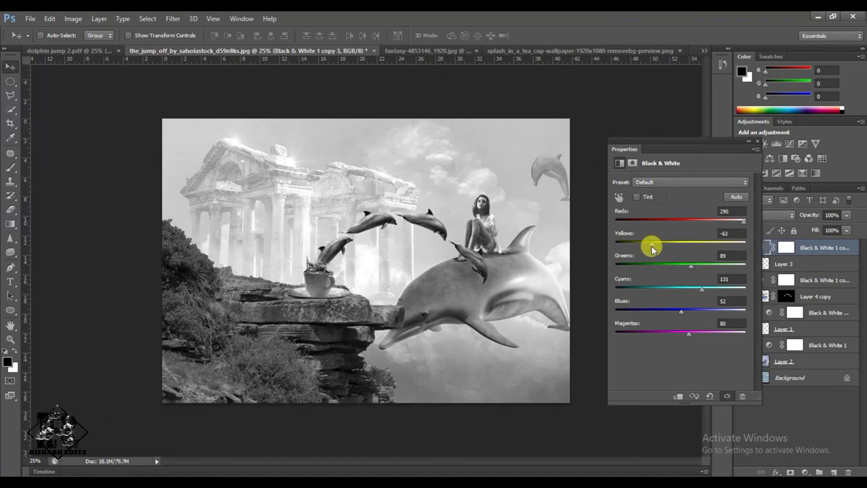
{"action": "mouse_move", "coordinate": [692, 265]}
{"action": "left_mouse_down"}
{"action": "mouse_move", "coordinate": [626, 263]}
{"action": "mouse_move", "coordinate": [721, 275]}
{"action": "mouse_move", "coordinate": [600, 262]}
{"action": "left_mouse_up"}
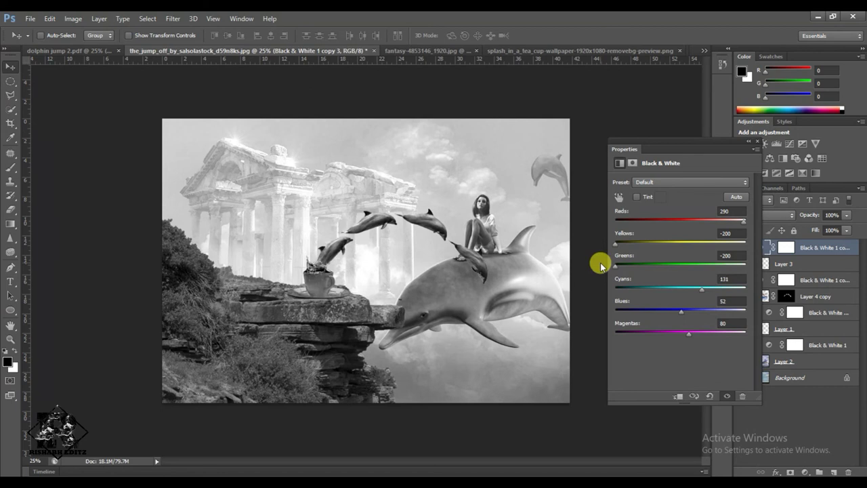
{"action": "mouse_move", "coordinate": [701, 286]}
{"action": "left_mouse_down"}
{"action": "mouse_move", "coordinate": [620, 292]}
{"action": "mouse_move", "coordinate": [723, 287]}
{"action": "mouse_move", "coordinate": [678, 290]}
{"action": "mouse_move", "coordinate": [646, 312]}
{"action": "mouse_move", "coordinate": [662, 312]}
{"action": "left_mouse_up"}
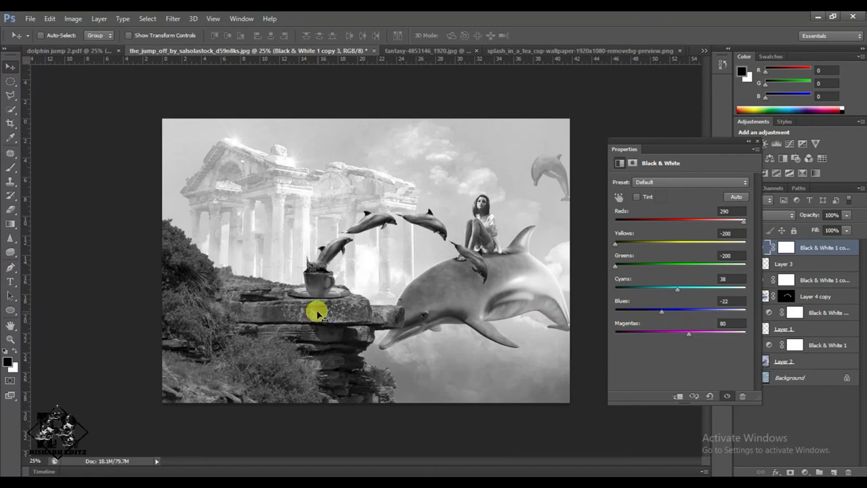
{"action": "scroll", "coordinate": [316, 309], "scroll_direction": "up", "scroll_amount": 2}
{"action": "scroll", "coordinate": [315, 312], "scroll_direction": "up", "scroll_amount": 1}
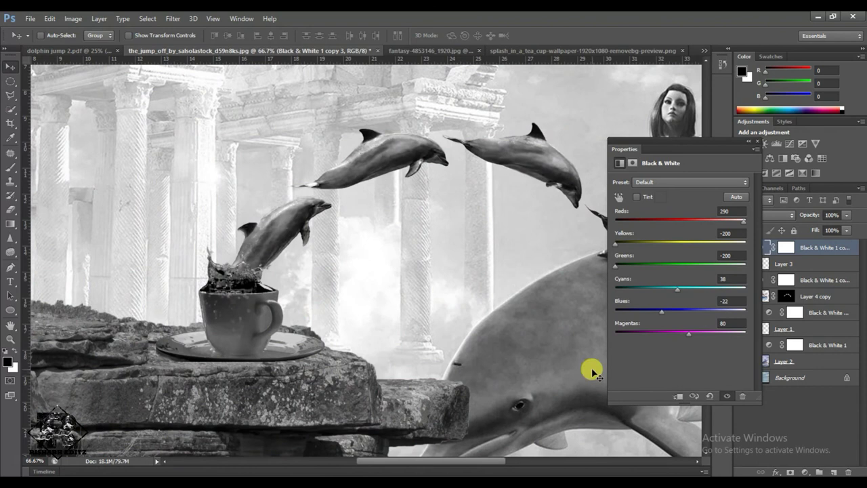
Step: Add new Layer 4 and enlarge the brush, undoing a trial stroke on the saucer
{"action": "left_click", "coordinate": [835, 472]}
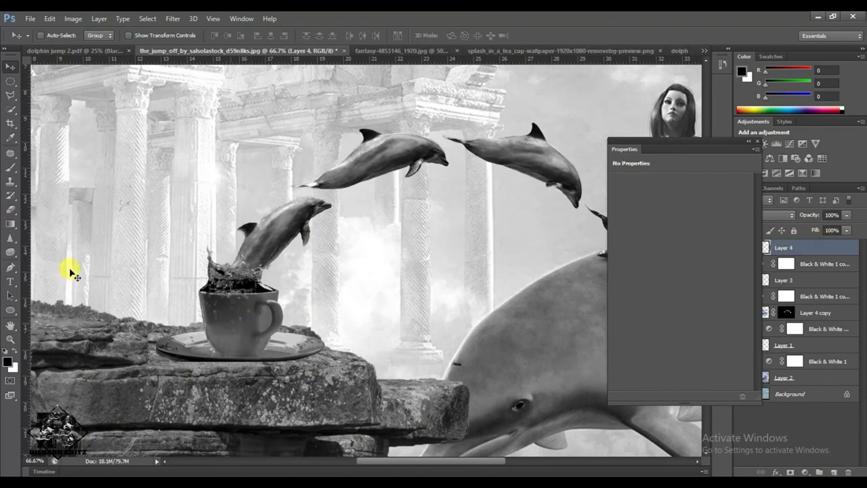
{"action": "left_click", "coordinate": [10, 165]}
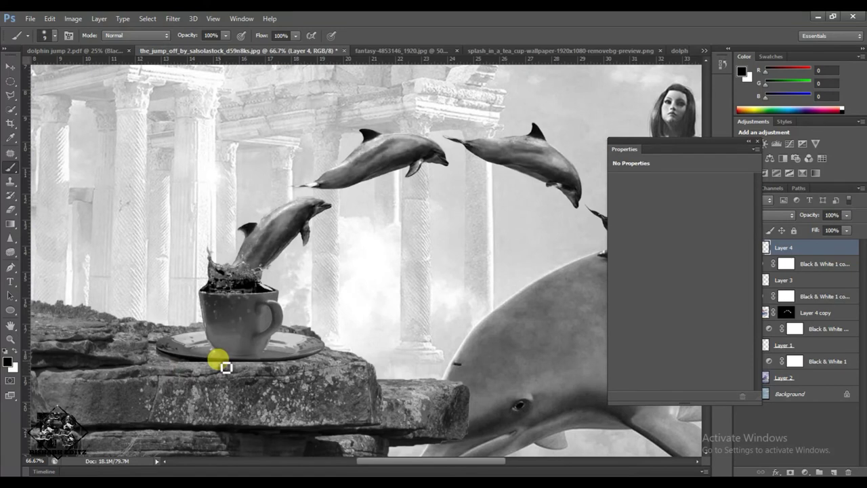
{"action": "key", "text": "bracketright"}
{"action": "key", "text": "bracketright"}
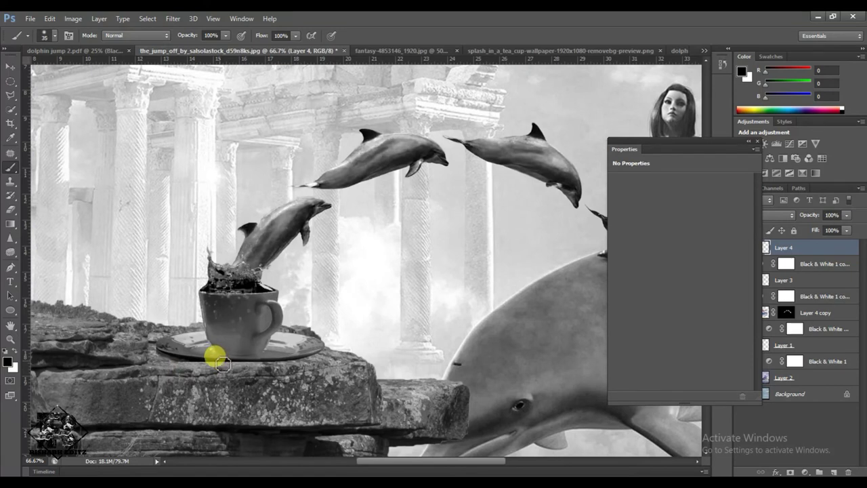
{"action": "left_click_drag", "start_coordinate": [164, 354], "coordinate": [188, 362]}
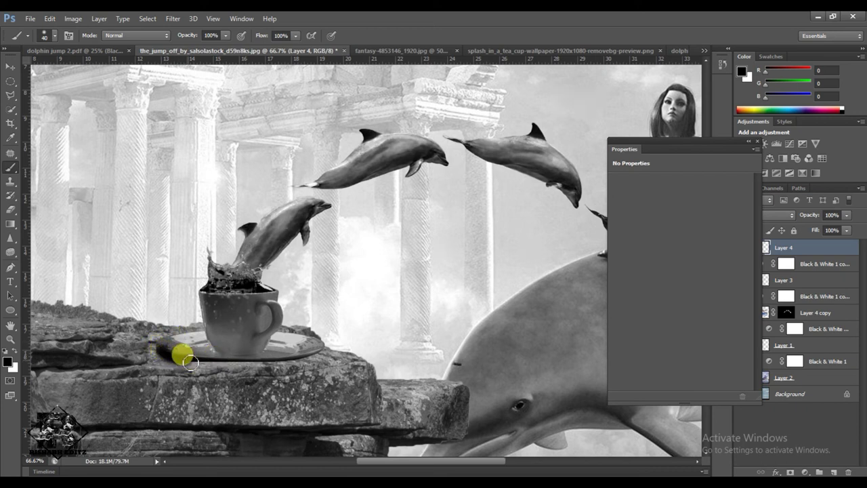
{"action": "key", "text": "ctrl+z"}
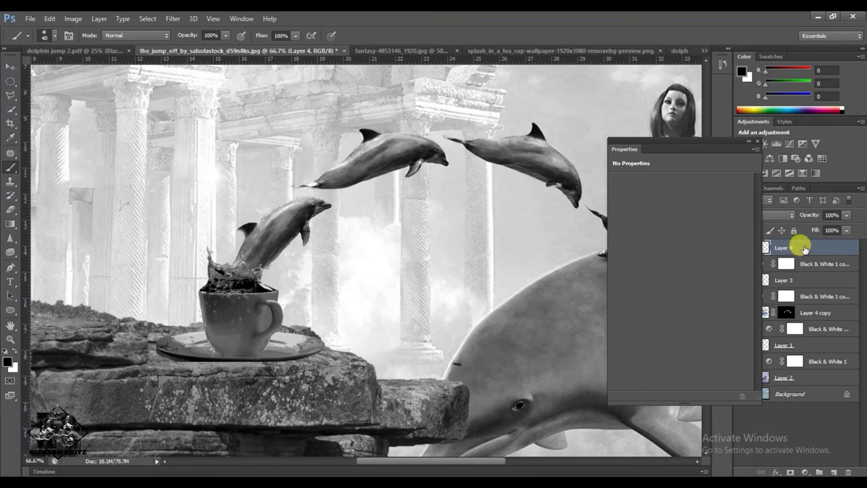
Step: Move Layer 4 below the top adjustment and briefly test clipping that adjustment to it
{"action": "left_click_drag", "start_coordinate": [804, 249], "coordinate": [806, 264]}
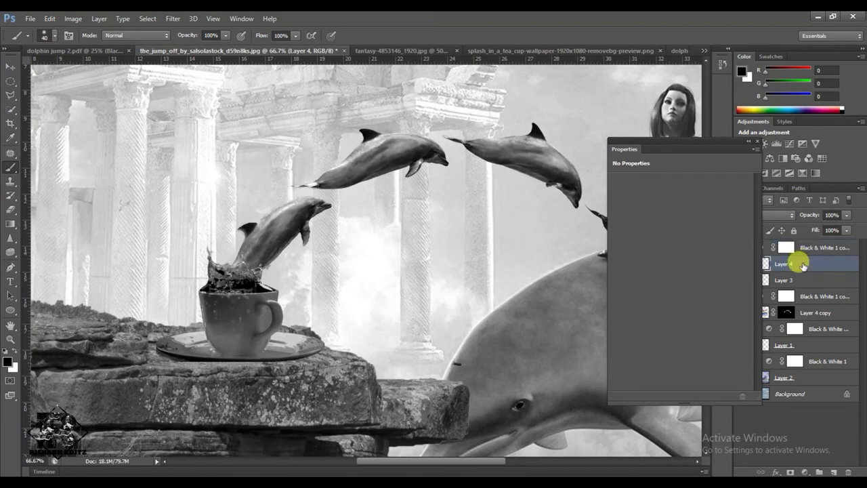
{"action": "left_click", "coordinate": [759, 145]}
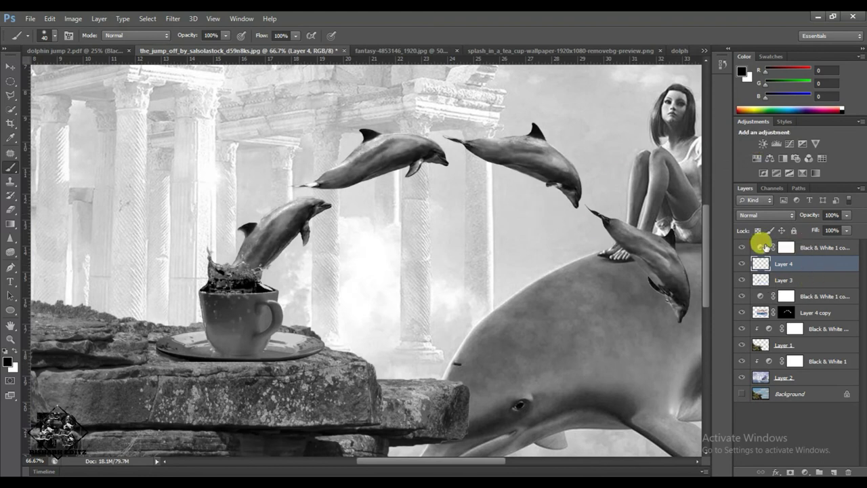
{"action": "right_click", "coordinate": [763, 245]}
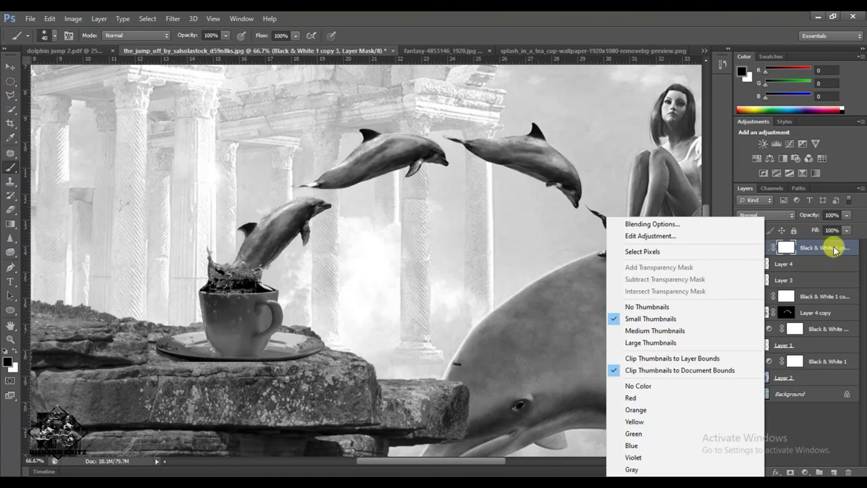
{"action": "left_click", "coordinate": [833, 246]}
{"action": "double_click", "coordinate": [762, 248]}
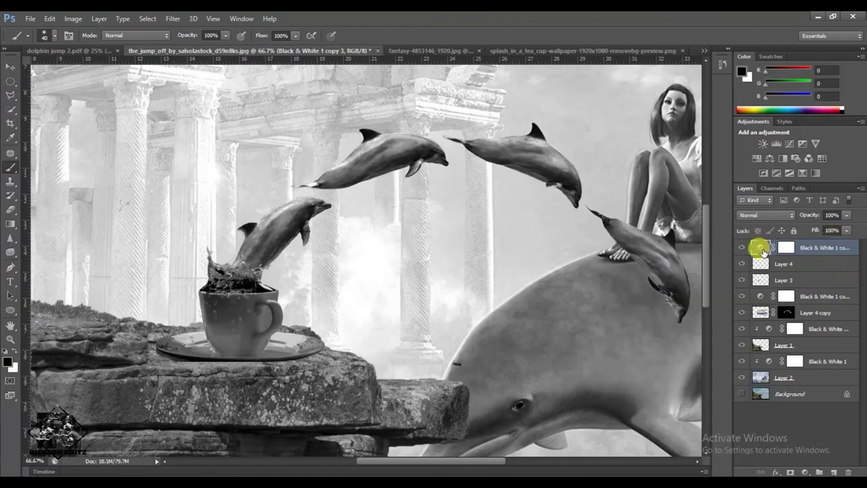
{"action": "left_click", "coordinate": [675, 396]}
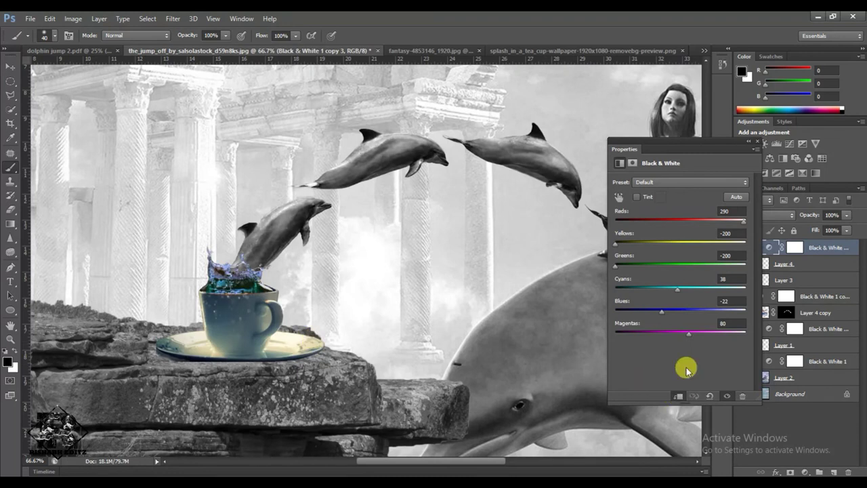
{"action": "left_click", "coordinate": [677, 396]}
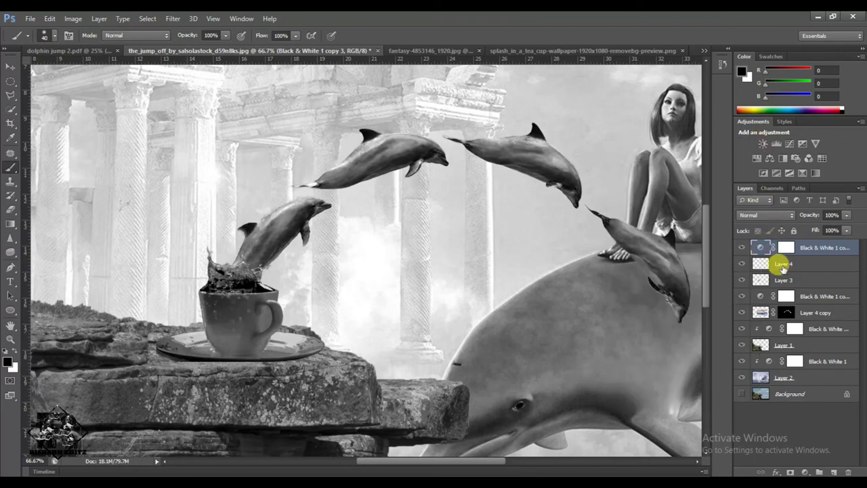
Step: Paint a black shadow under the saucer on Layer 4 and move it below Layer 3
{"action": "left_click", "coordinate": [780, 264]}
{"action": "mouse_move", "coordinate": [227, 365]}
{"action": "left_mouse_down"}
{"action": "mouse_move", "coordinate": [159, 351]}
{"action": "mouse_move", "coordinate": [298, 357]}
{"action": "mouse_move", "coordinate": [322, 348]}
{"action": "mouse_move", "coordinate": [284, 354]}
{"action": "left_mouse_up"}
{"action": "left_click_drag", "start_coordinate": [805, 257], "coordinate": [804, 283]}
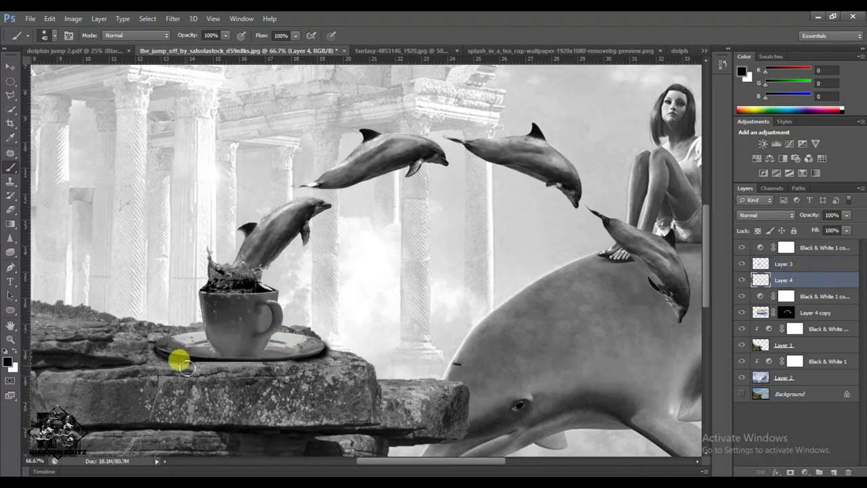
{"action": "left_click_drag", "start_coordinate": [172, 359], "coordinate": [163, 357]}
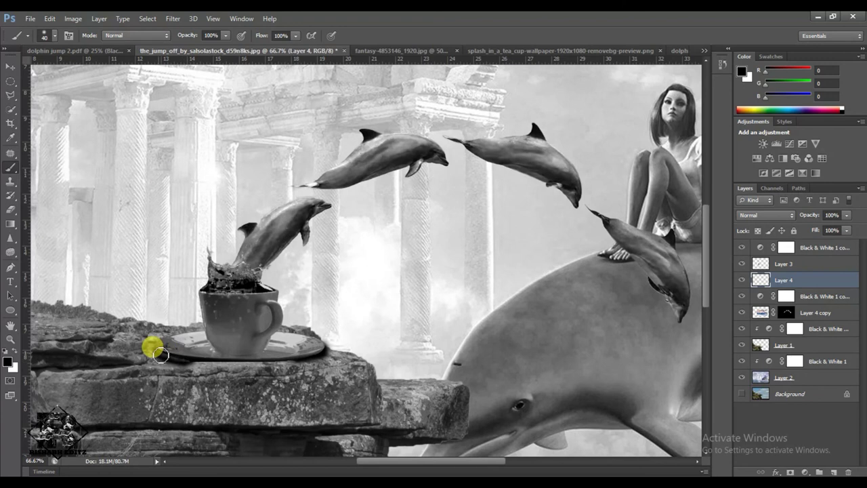
{"action": "left_click", "coordinate": [174, 18]}
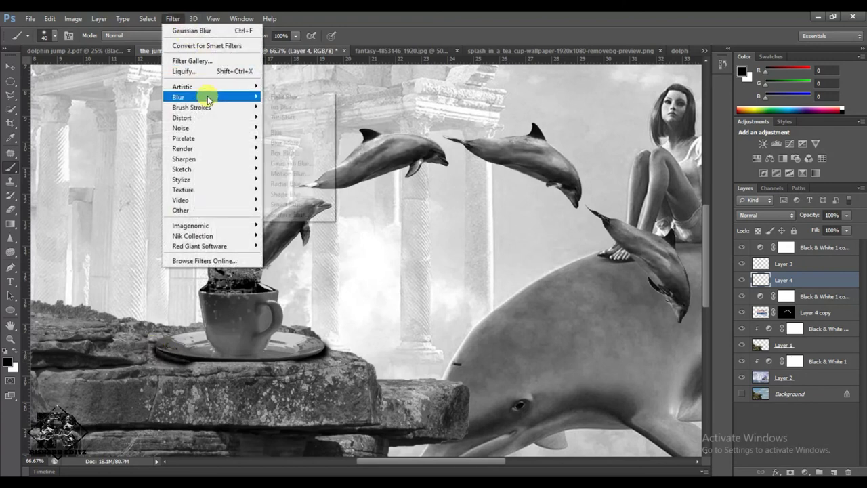
Step: Apply a Gaussian Blur with an 8.0-pixel radius to the Layer 4 saucer shadow
{"action": "left_click", "coordinate": [294, 163]}
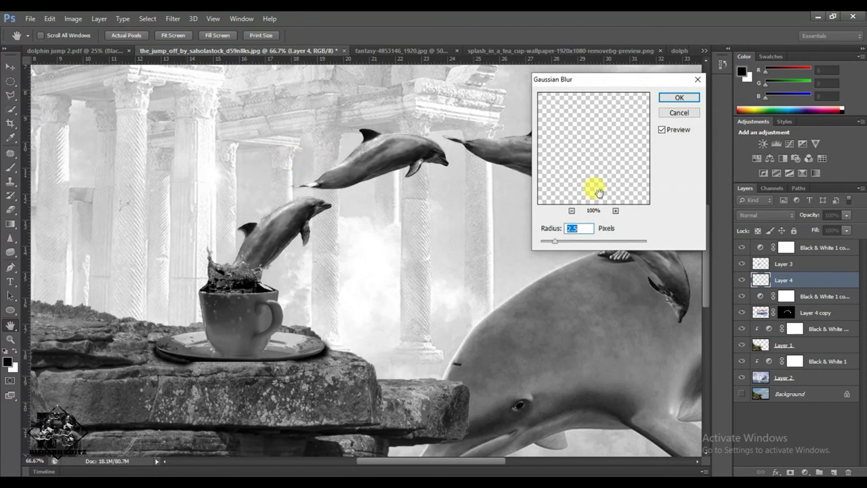
{"action": "left_click_drag", "start_coordinate": [553, 244], "coordinate": [577, 244]}
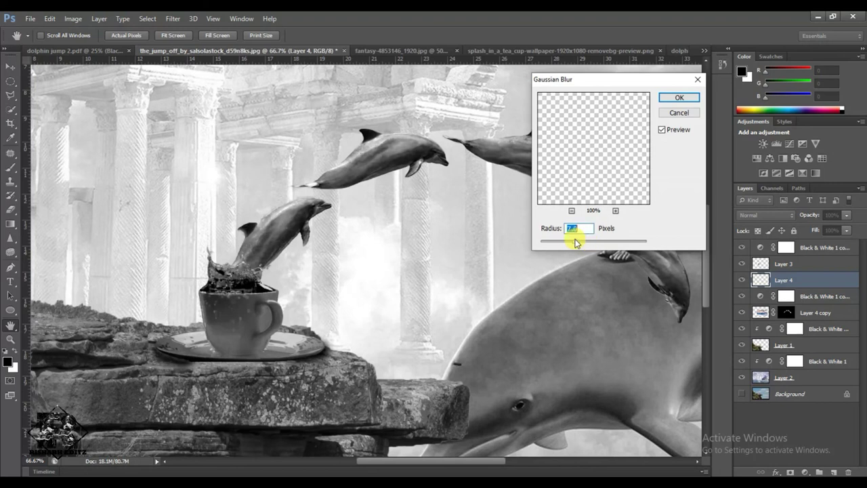
{"action": "left_click_drag", "start_coordinate": [578, 242], "coordinate": [578, 242]}
{"action": "left_click", "coordinate": [672, 99]}
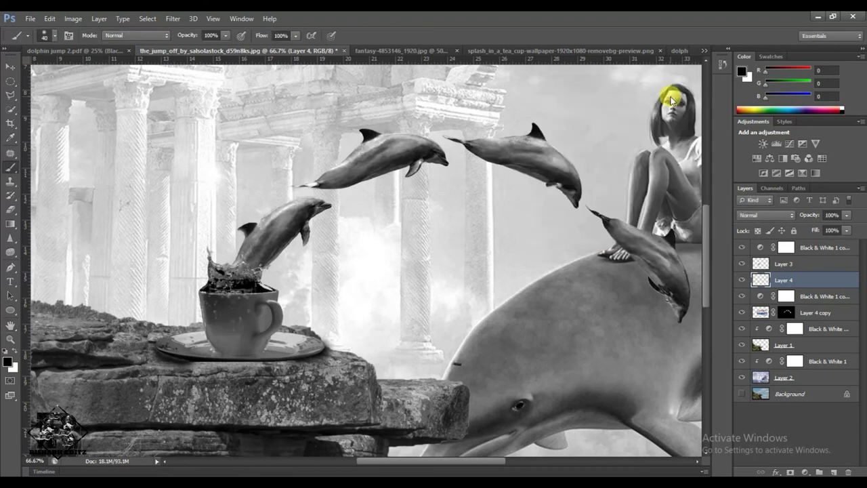
Step: Zoom out to 25% so the entire composite fits the window
{"action": "key", "text": "ctrl+minus"}
{"action": "key", "text": "ctrl+minus"}
{"action": "key", "text": "ctrl+minus"}
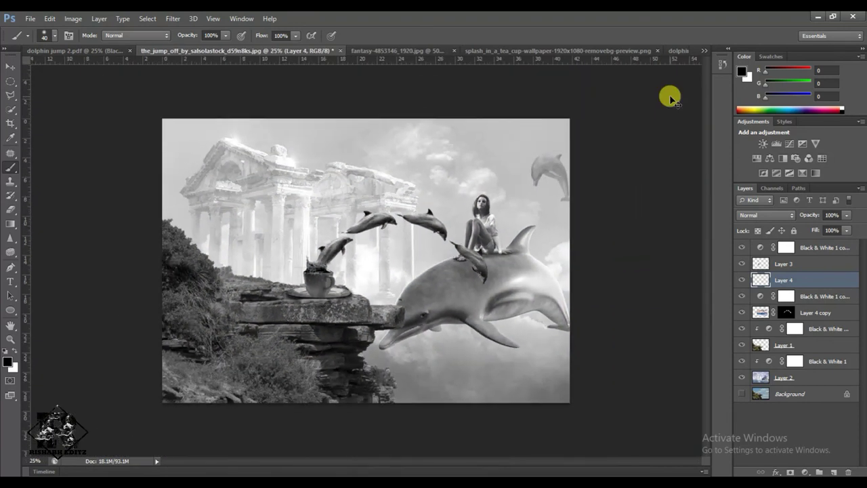